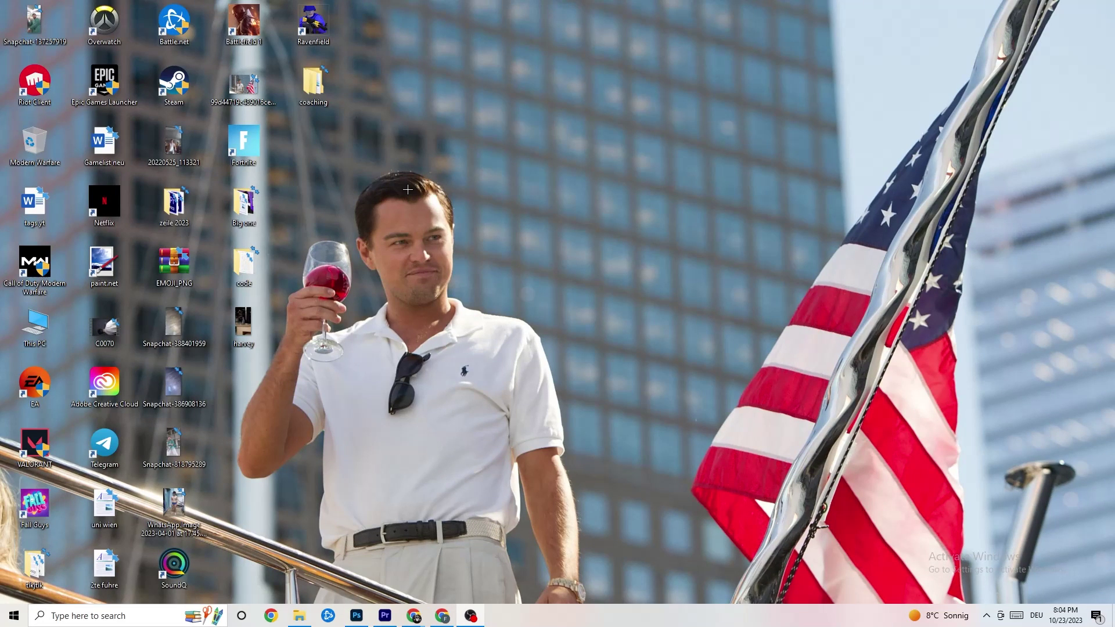
Move the Steam shortcut to an empty area of the desktop and run it as administrator
{"action": "left_click_drag", "start_coordinate": [174, 83], "coordinate": [581, 233]}
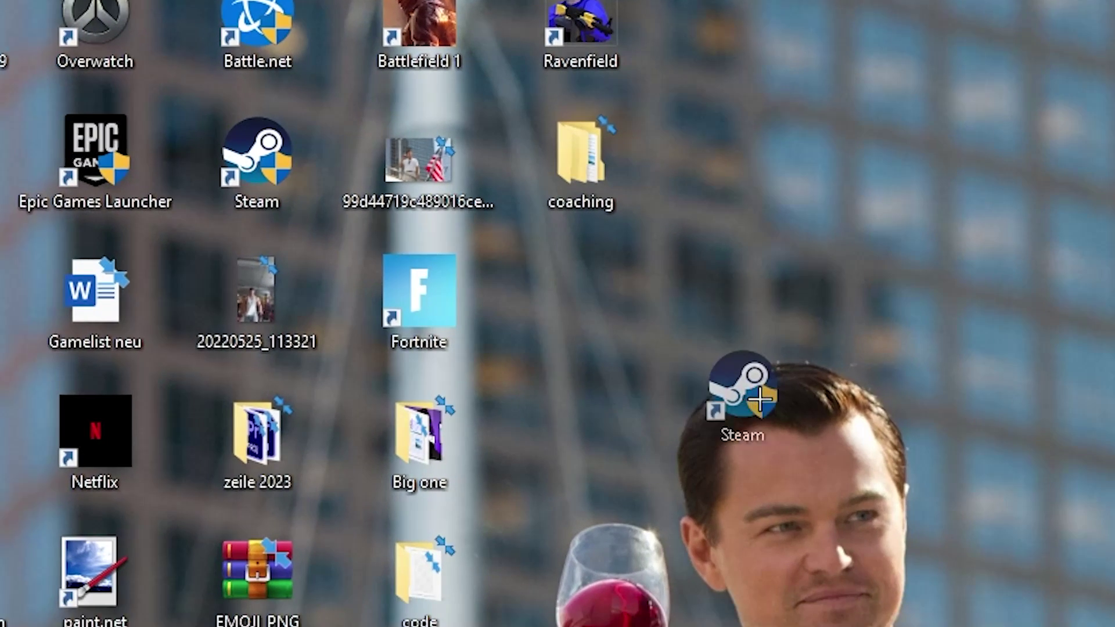
{"action": "left_click_drag", "start_coordinate": [693, 377], "coordinate": [615, 482]}
{"action": "left_click_drag", "start_coordinate": [308, 335], "coordinate": [459, 215]}
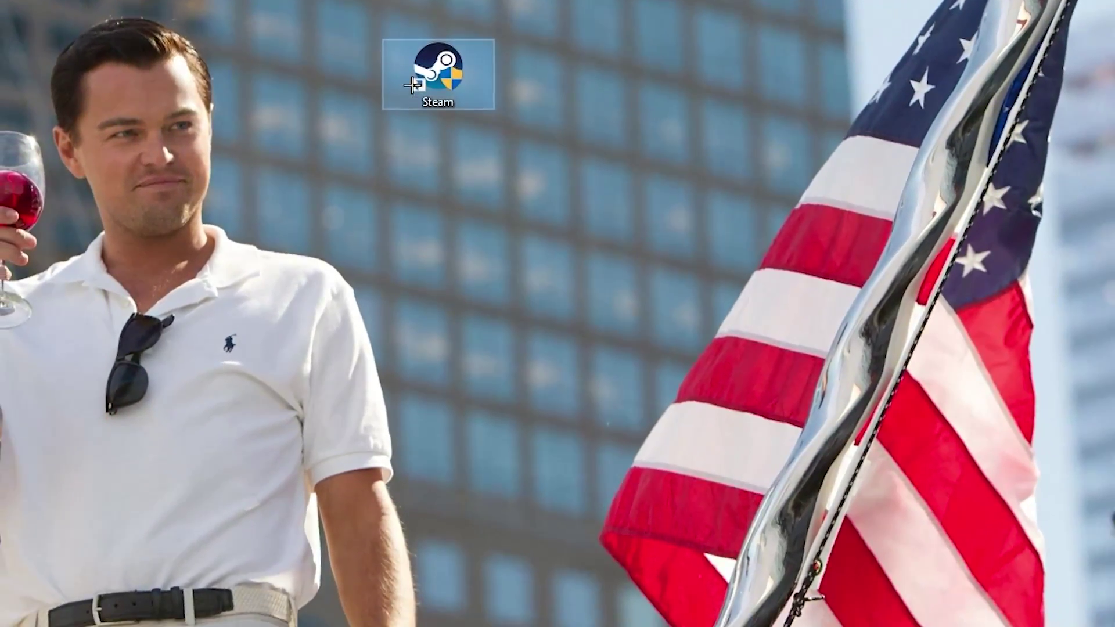
{"action": "right_click", "coordinate": [413, 130]}
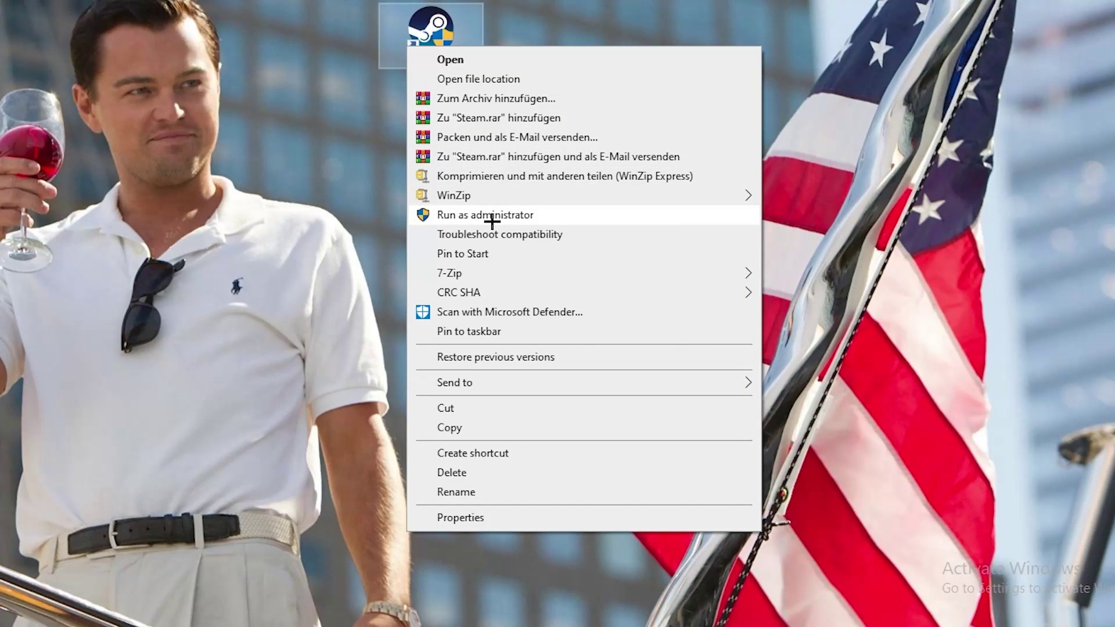
{"action": "left_click", "coordinate": [491, 218]}
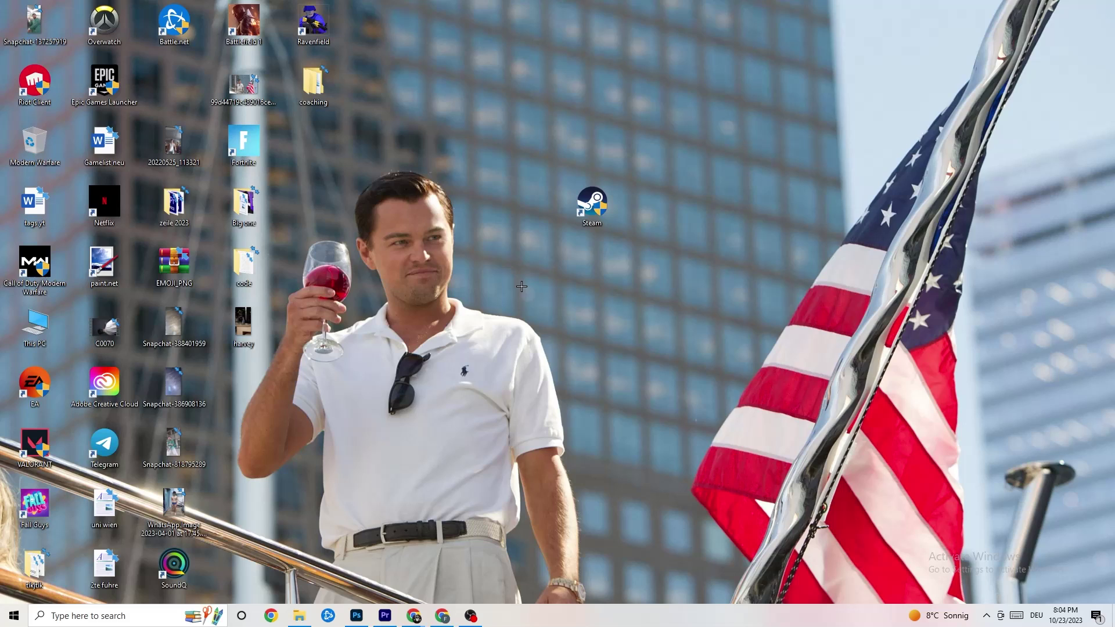
Reposition the Steam shortcut on the desktop and open its compatibility properties
{"action": "left_click_drag", "start_coordinate": [592, 204], "coordinate": [545, 268]}
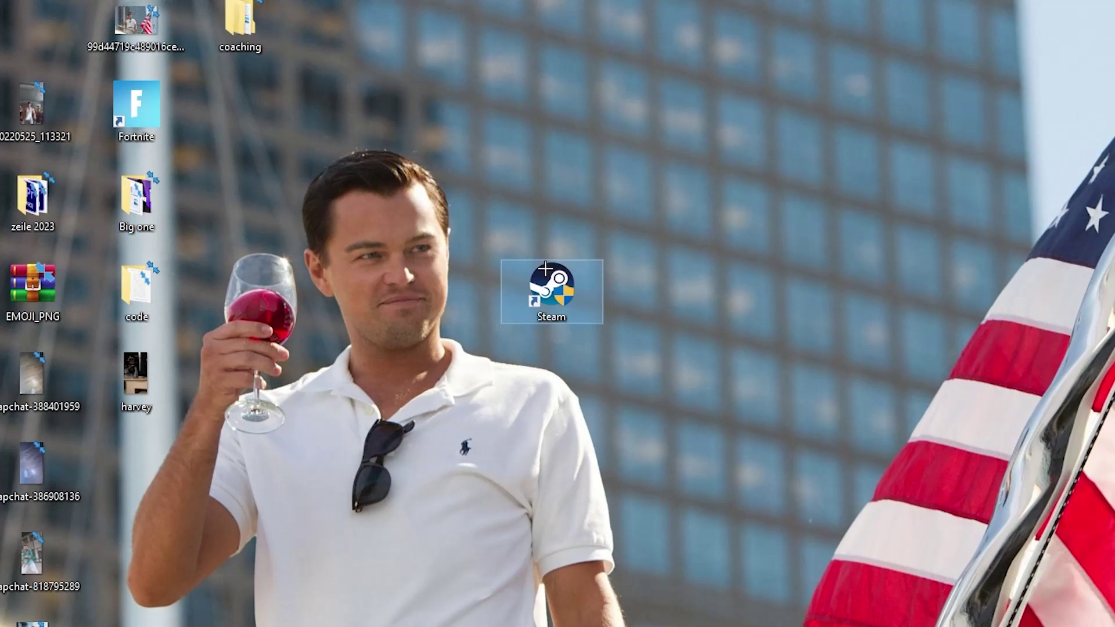
{"action": "right_click", "coordinate": [558, 297]}
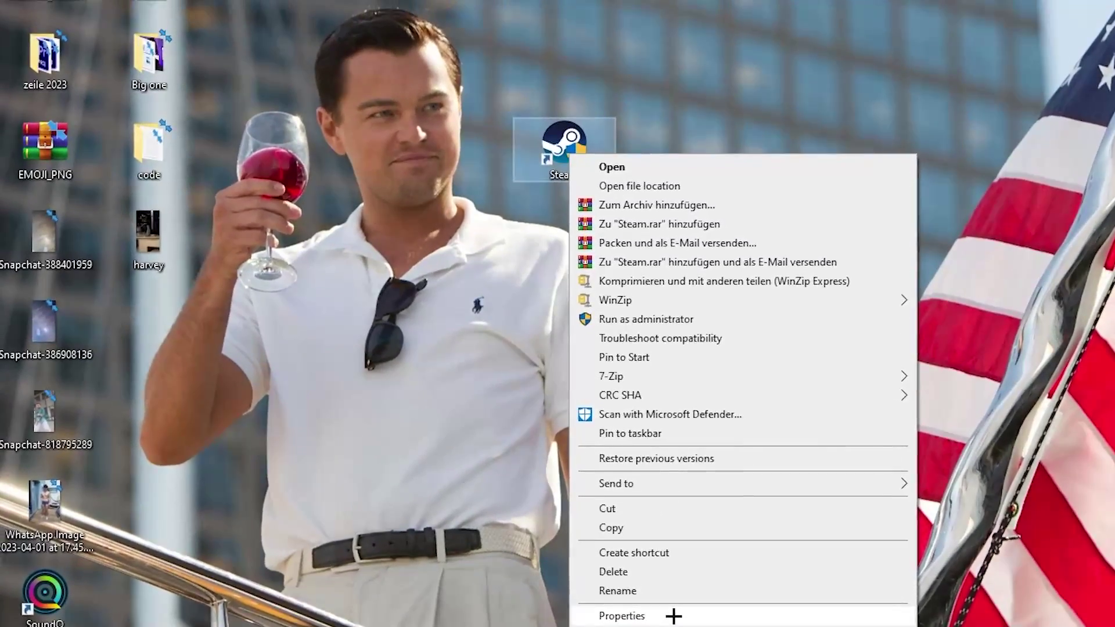
{"action": "left_click", "coordinate": [674, 615]}
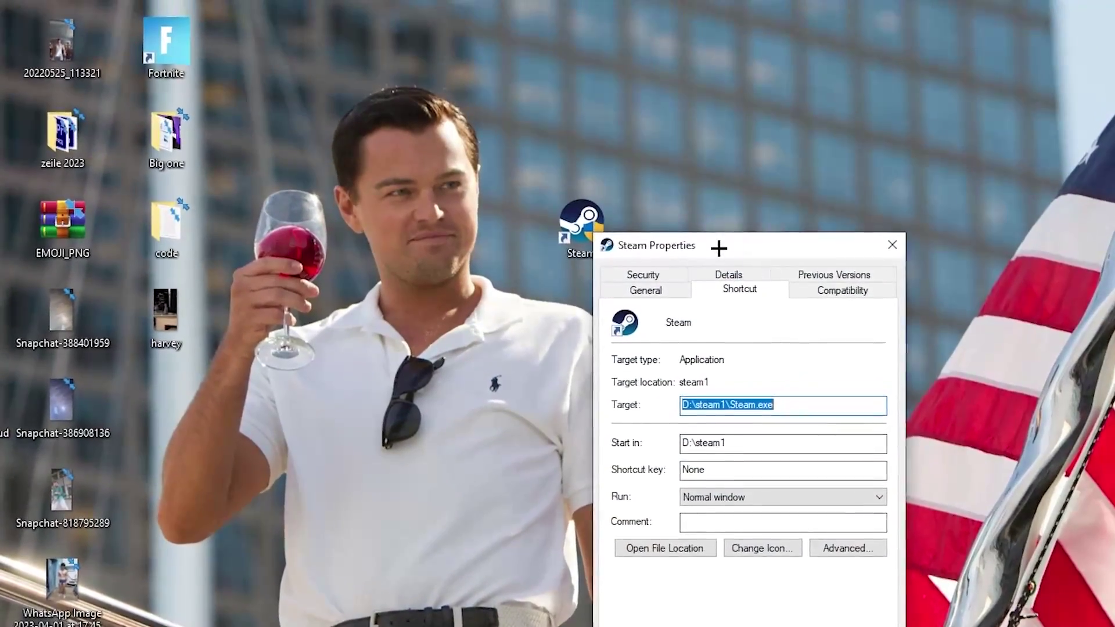
{"action": "left_click_drag", "start_coordinate": [716, 244], "coordinate": [584, 67]}
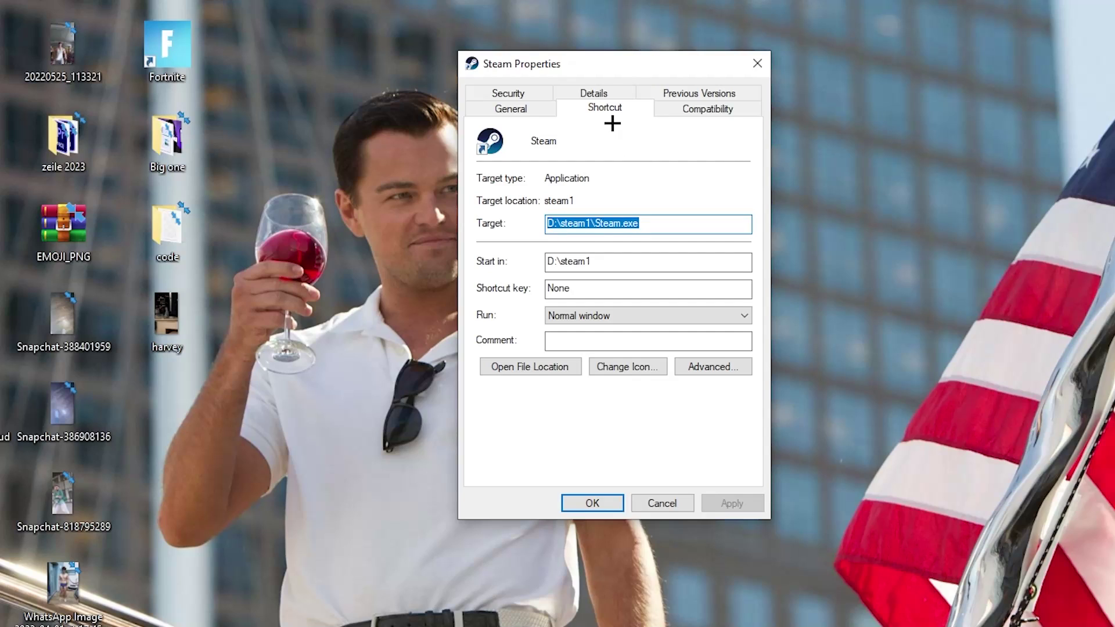
{"action": "left_click", "coordinate": [701, 110]}
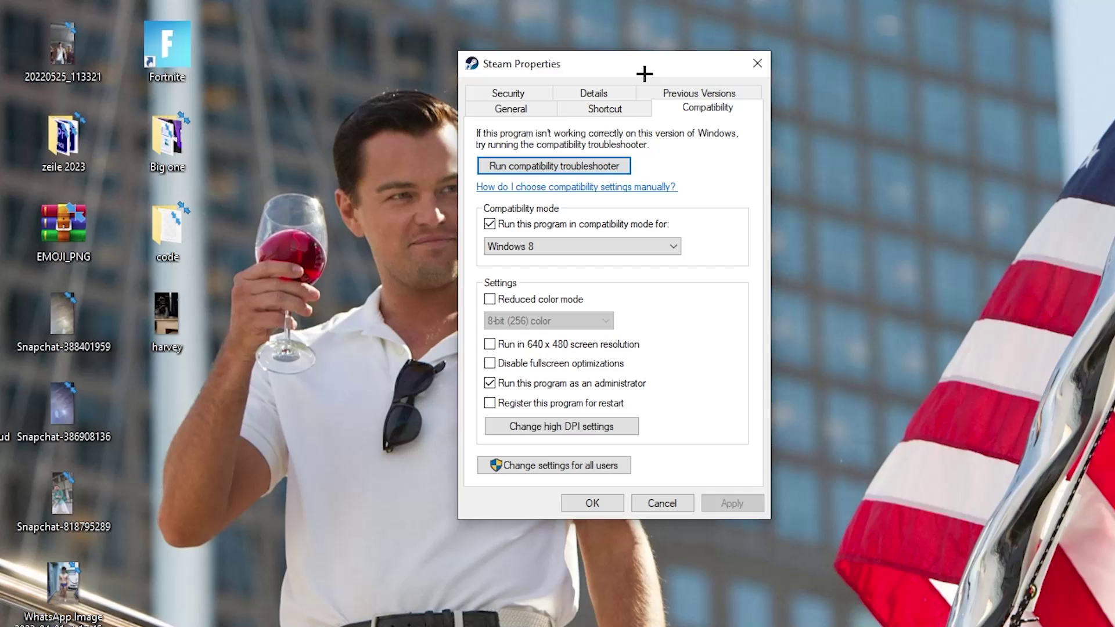
{"action": "left_click_drag", "start_coordinate": [645, 72], "coordinate": [601, 0]}
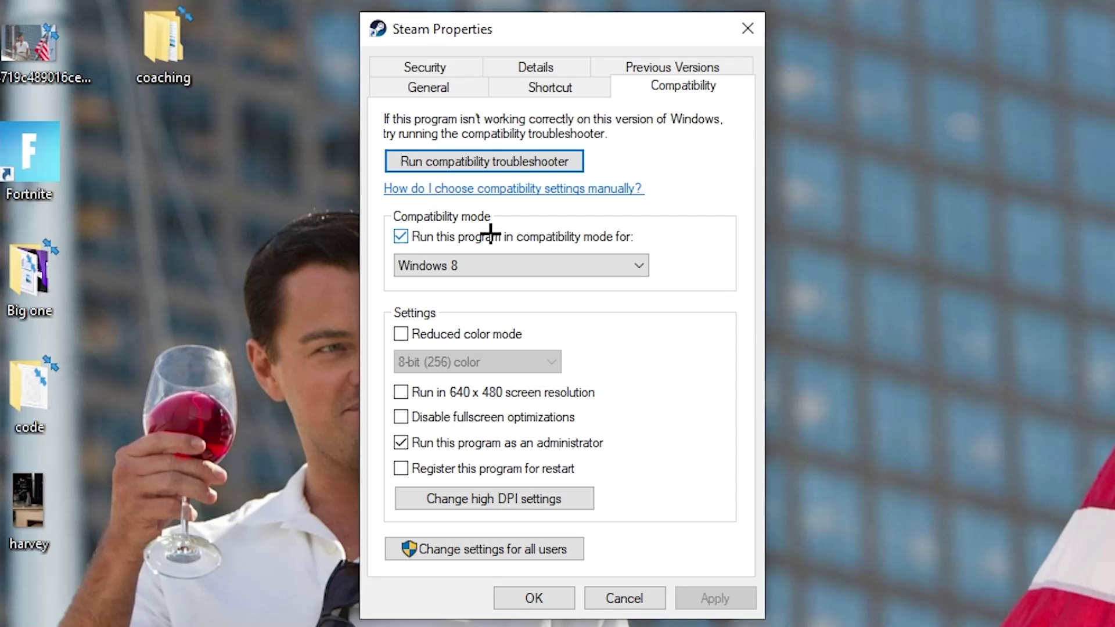
Check the available compatibility mode versions, keep Windows 8 and confirm the Steam properties
{"action": "left_click", "coordinate": [626, 257]}
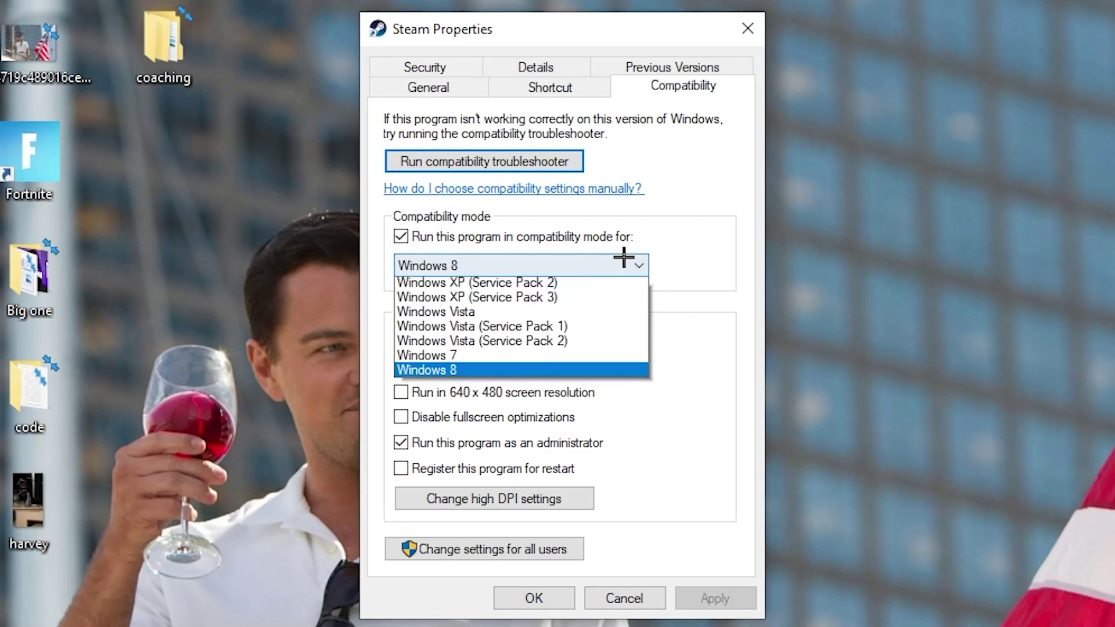
{"action": "left_click", "coordinate": [665, 250]}
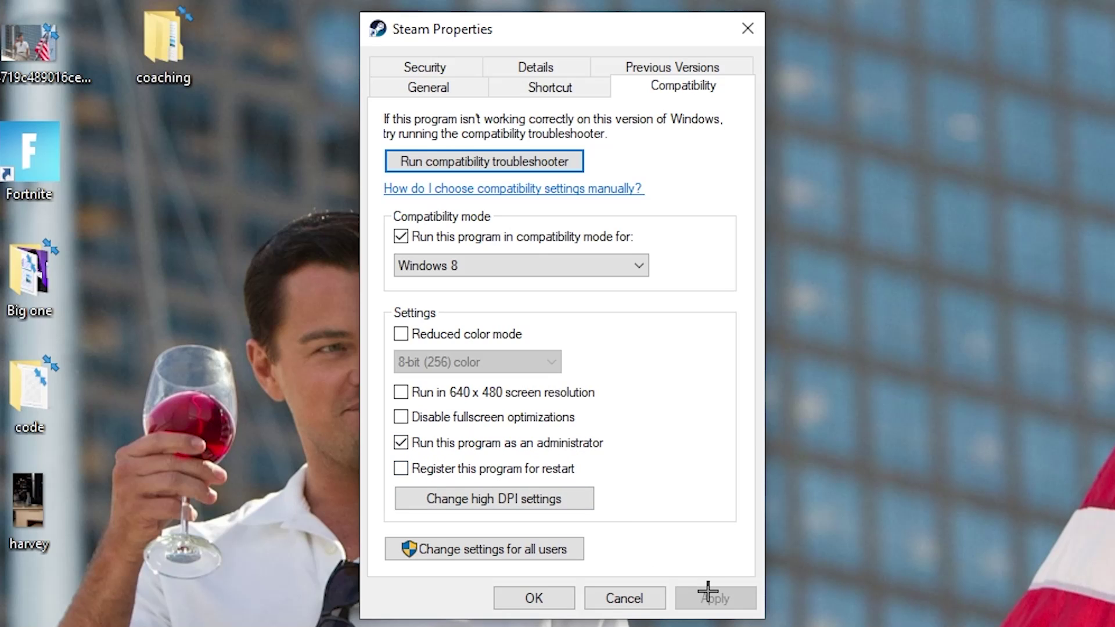
{"action": "left_click", "coordinate": [540, 597]}
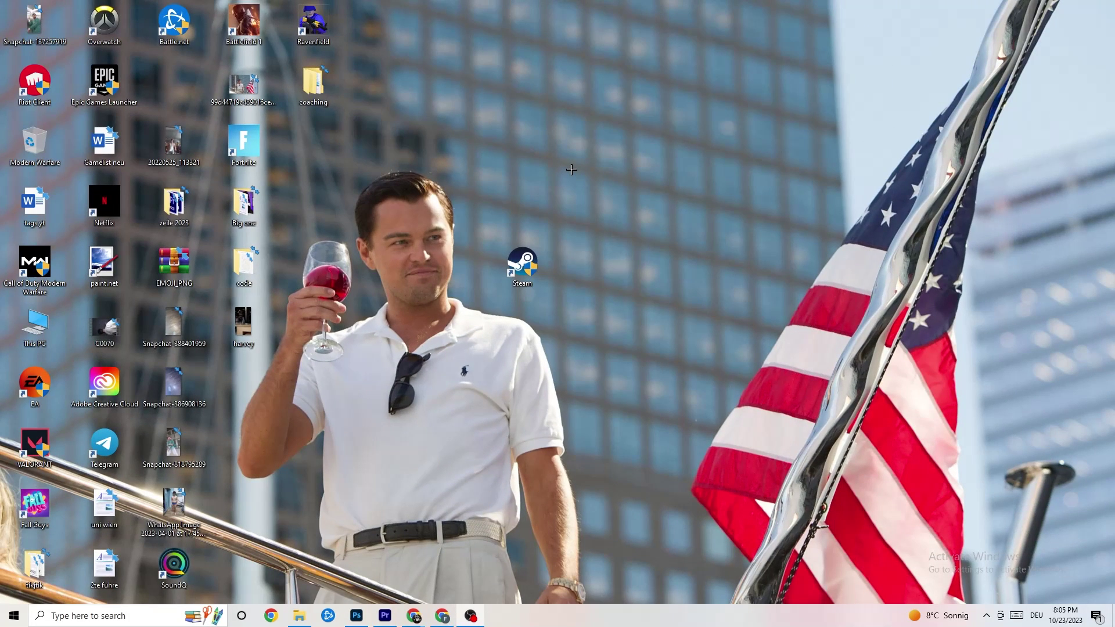
{"action": "left_click_drag", "start_coordinate": [531, 266], "coordinate": [526, 180]}
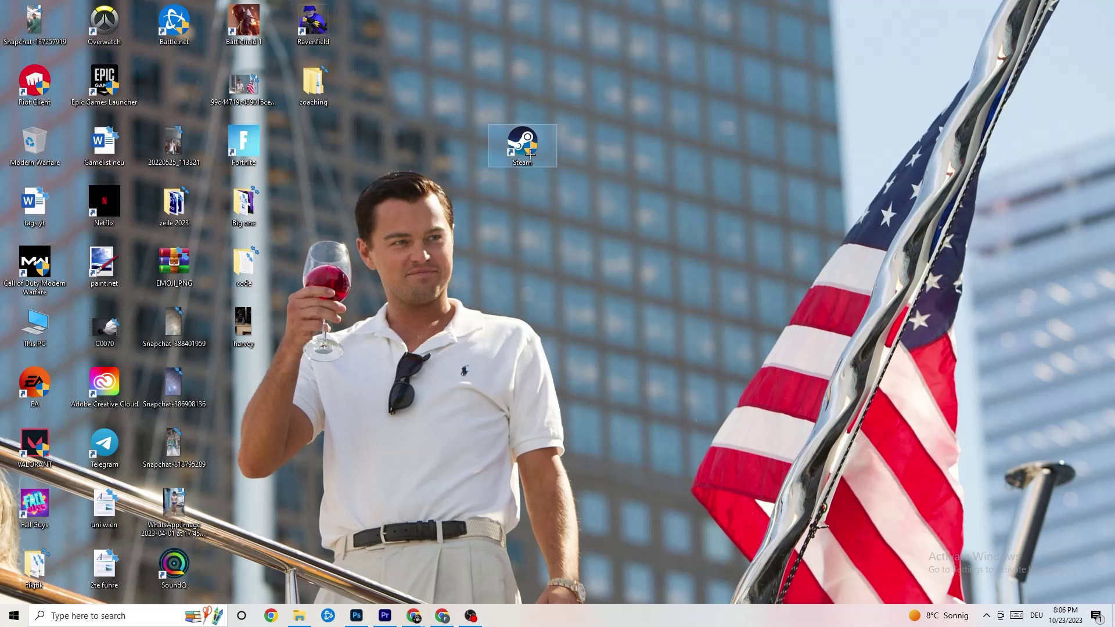
{"action": "left_click_drag", "start_coordinate": [530, 154], "coordinate": [476, 193]}
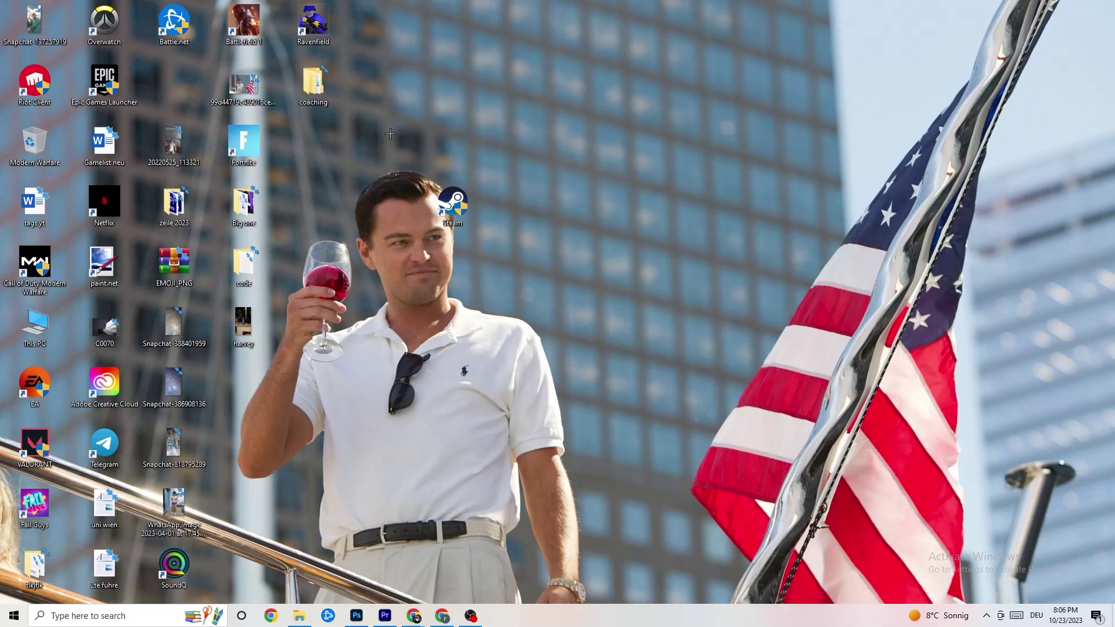
{"action": "left_click_drag", "start_coordinate": [453, 203], "coordinate": [523, 203]}
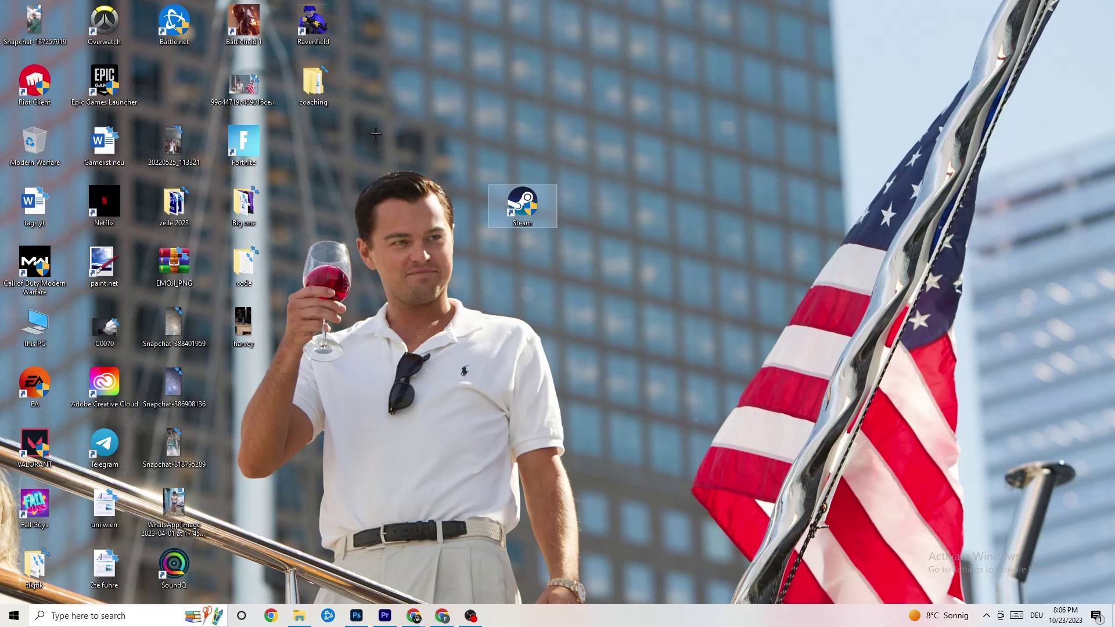
Review the Steam shortcut's compatibility settings once more and close its properties
{"action": "right_click", "coordinate": [526, 216]}
{"action": "left_click", "coordinate": [579, 525]}
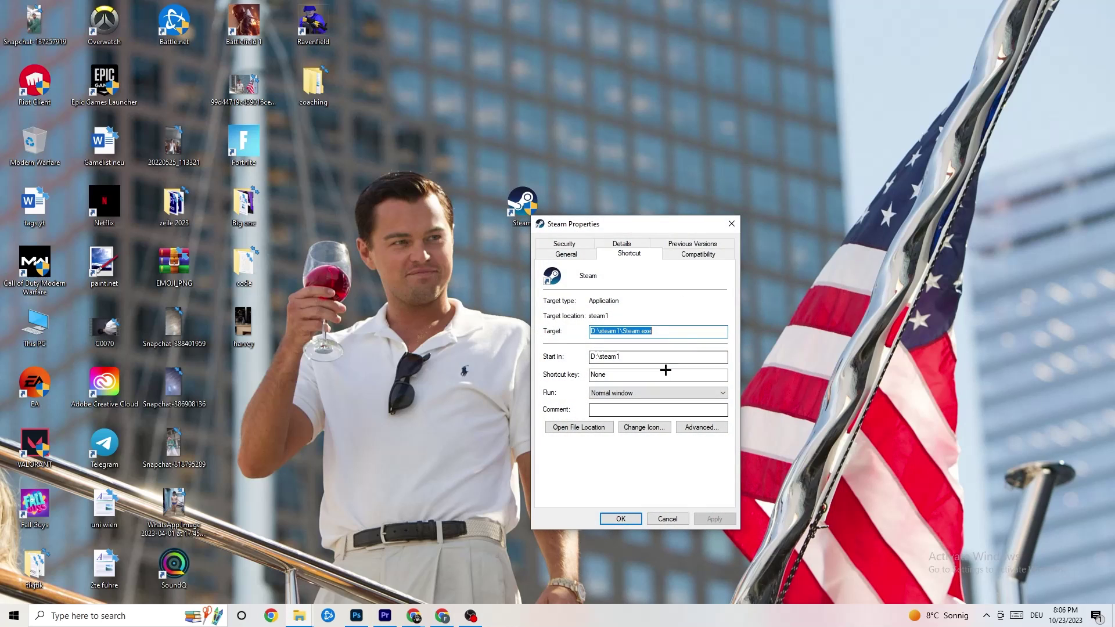
{"action": "left_click", "coordinate": [700, 251]}
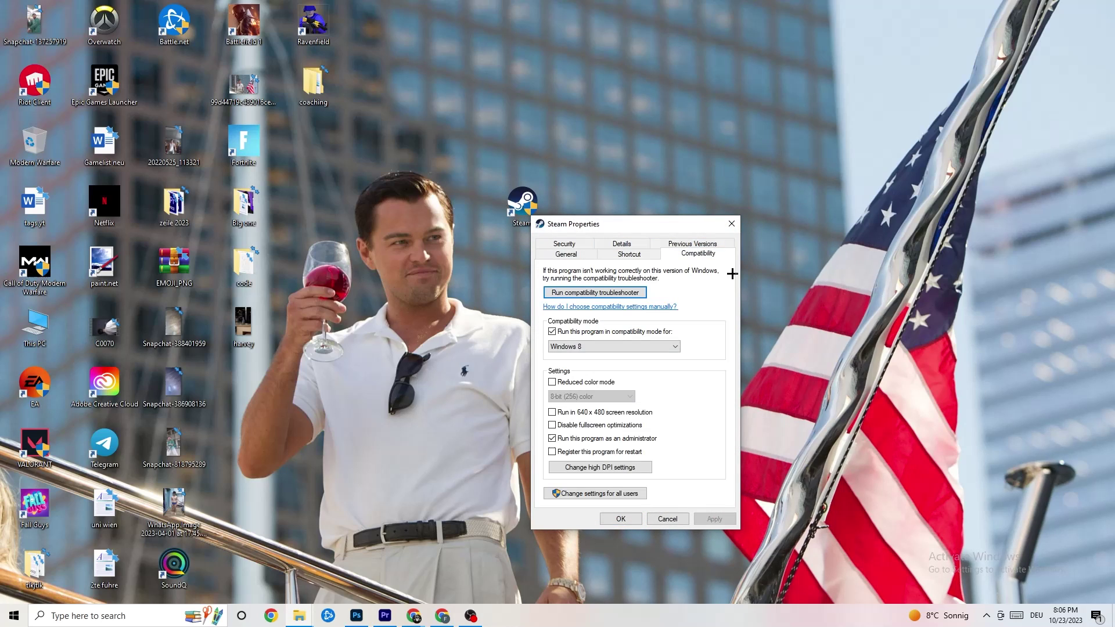
{"action": "left_click", "coordinate": [732, 223]}
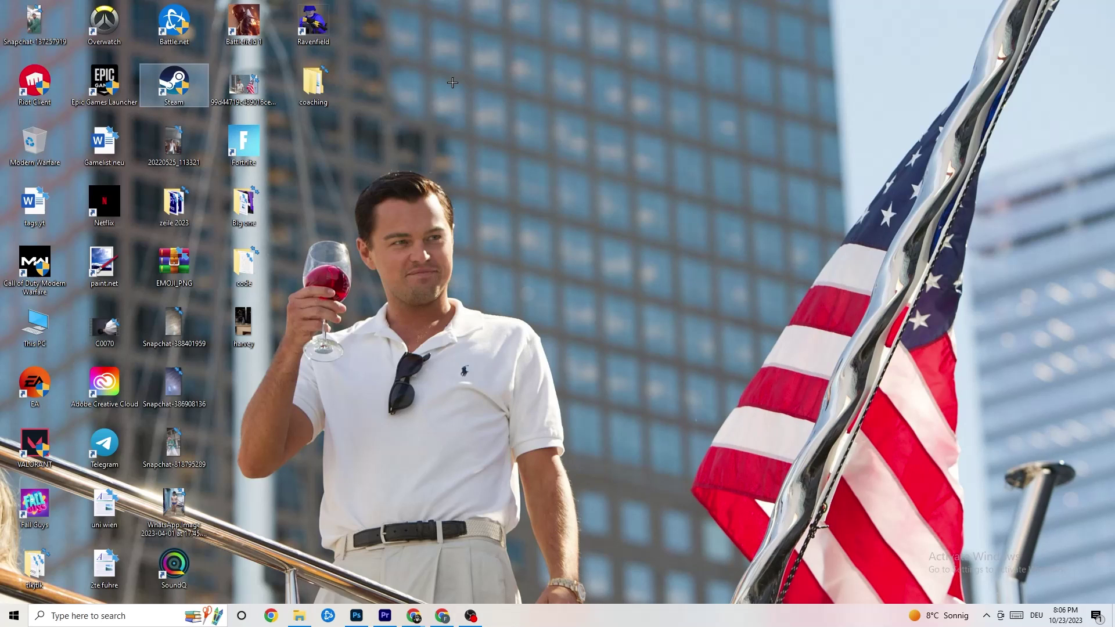
Open Task Manager to show the running processes
{"action": "left_click", "coordinate": [541, 114]}
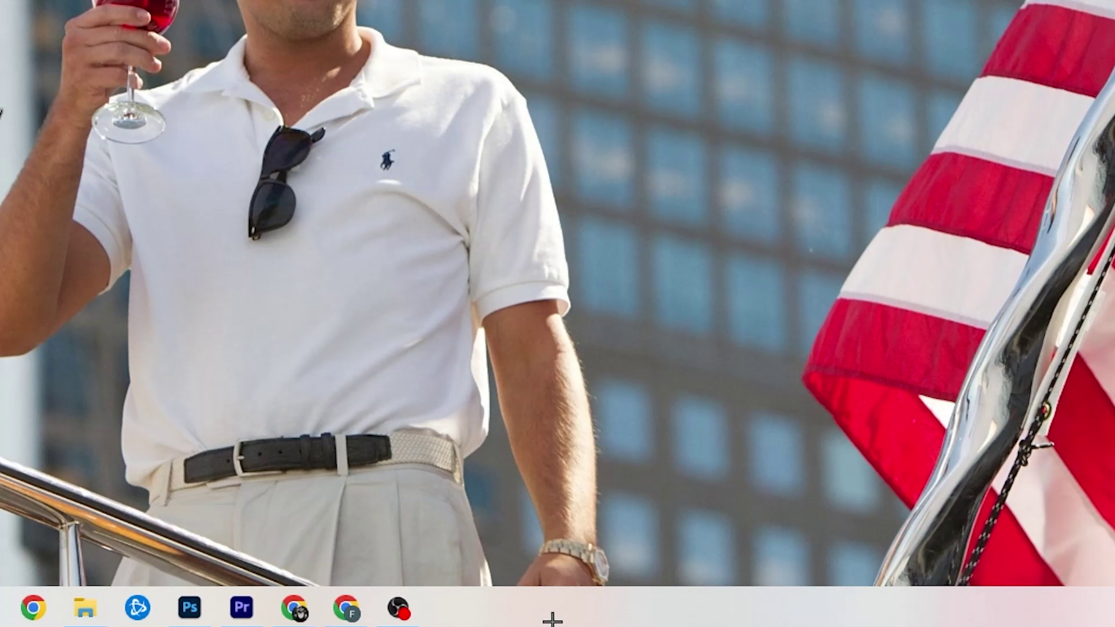
{"action": "right_click", "coordinate": [478, 614]}
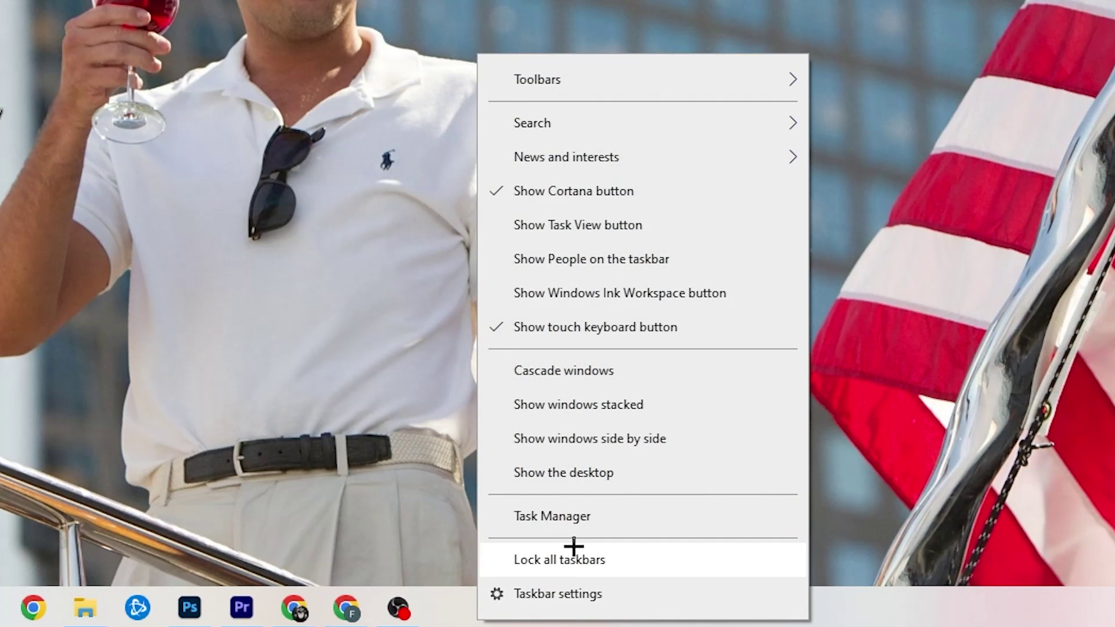
{"action": "left_click", "coordinate": [577, 523]}
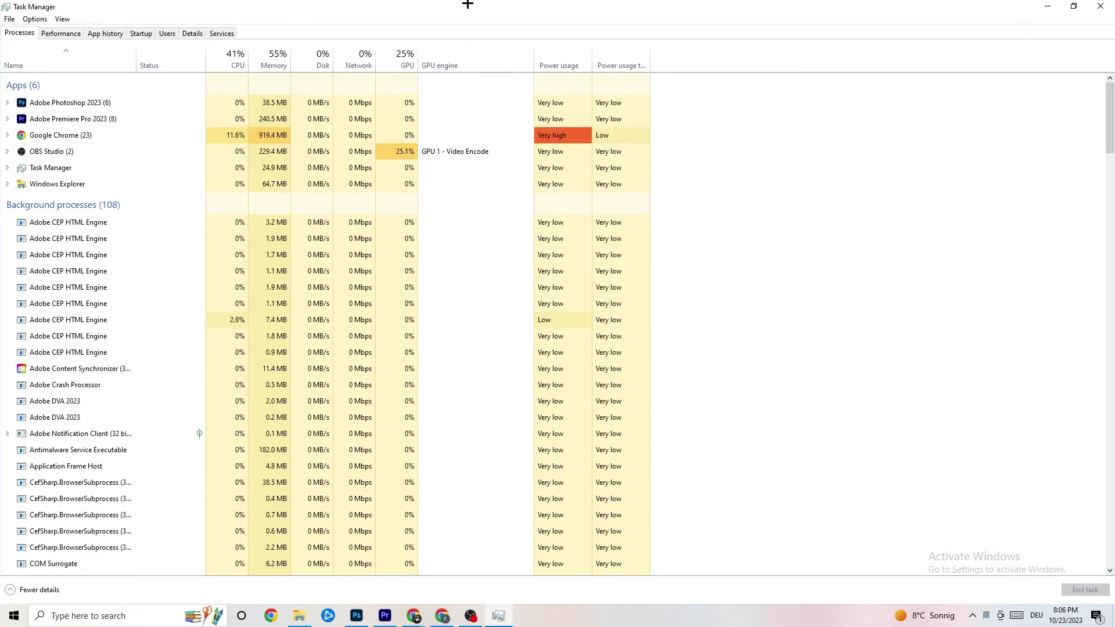
{"action": "left_click_drag", "start_coordinate": [465, 7], "coordinate": [480, 51]}
{"action": "left_click", "coordinate": [634, 55]}
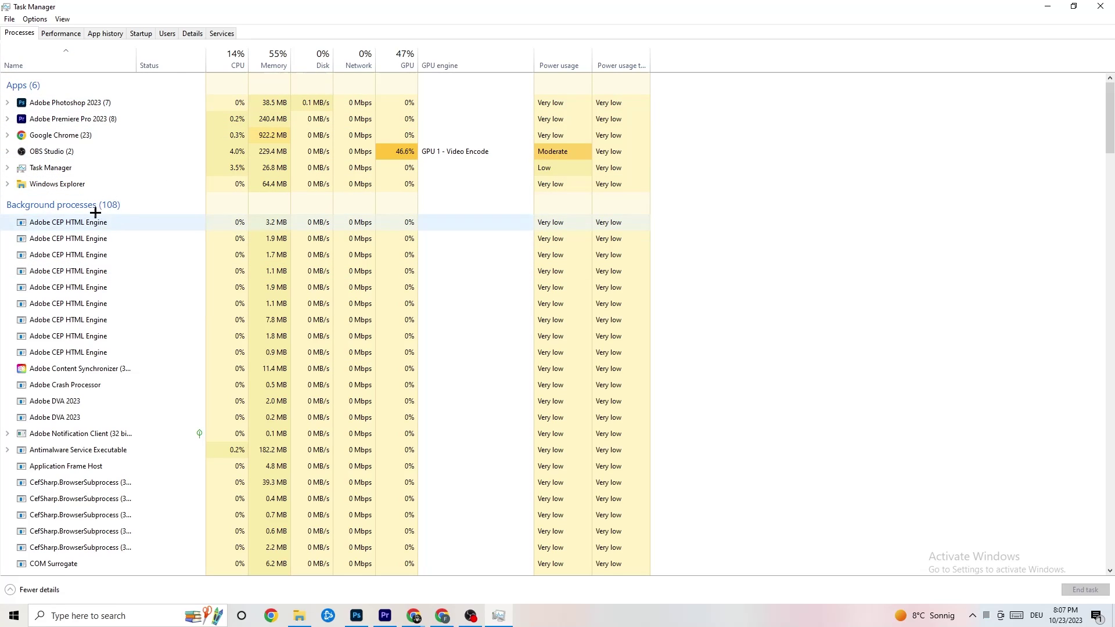
Check the running apps and background processes, and end the Adobe Photoshop 2023 task
{"action": "scroll", "coordinate": [146, 323], "scroll_direction": "down", "scroll_amount": 9}
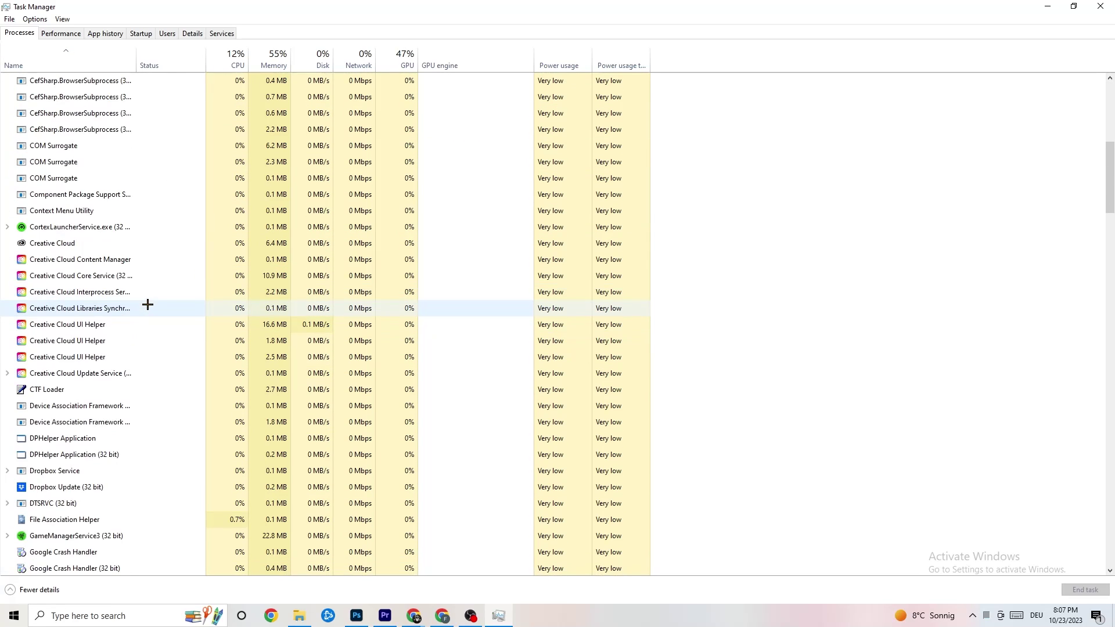
{"action": "scroll", "coordinate": [261, 286], "scroll_direction": "down", "scroll_amount": 9}
{"action": "scroll", "coordinate": [308, 282], "scroll_direction": "up", "scroll_amount": 5}
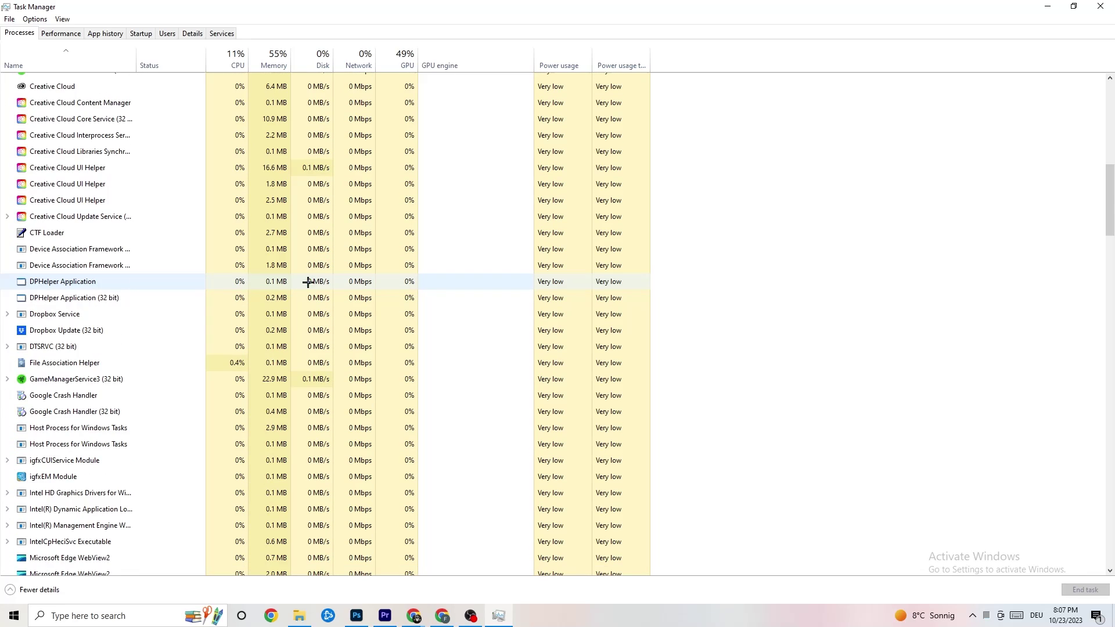
{"action": "scroll", "coordinate": [308, 281], "scroll_direction": "up", "scroll_amount": 10}
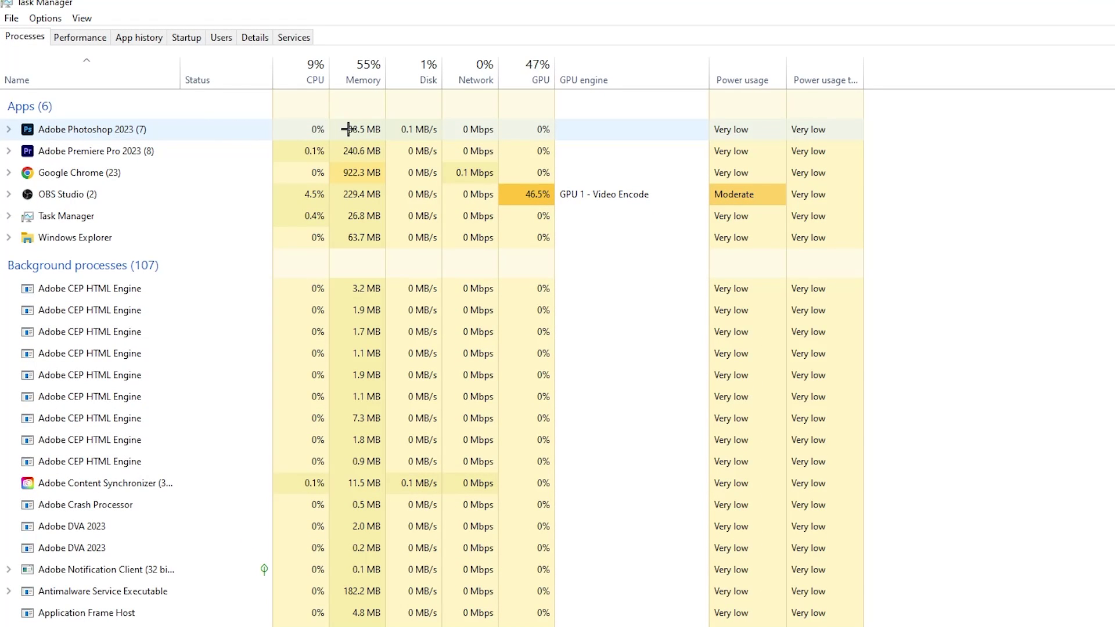
{"action": "right_click", "coordinate": [453, 130]}
{"action": "right_click", "coordinate": [204, 136]}
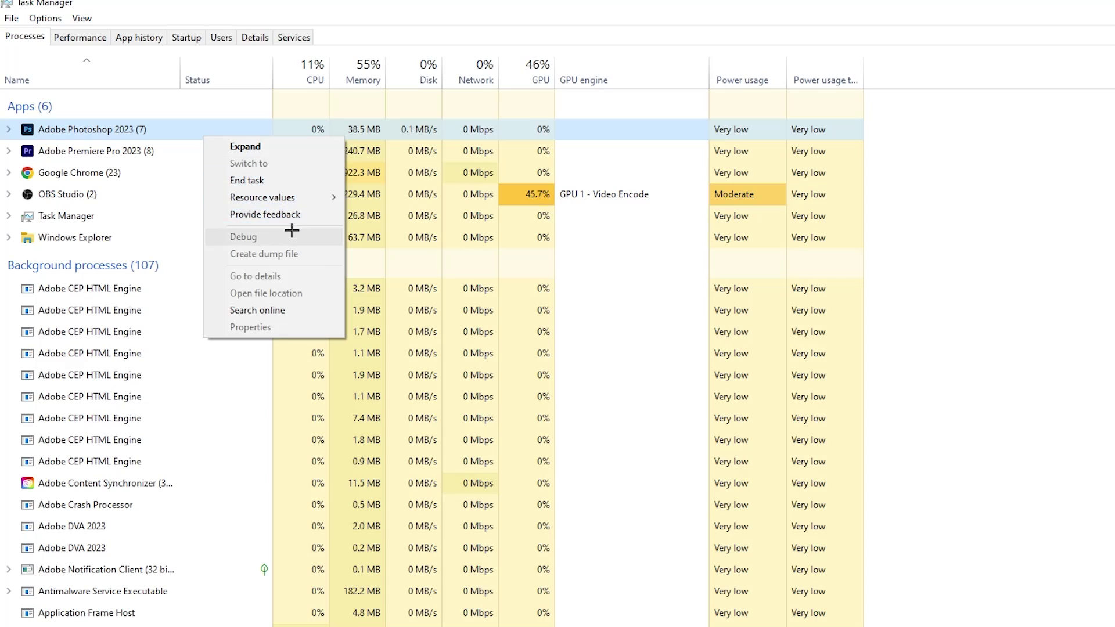
{"action": "left_click", "coordinate": [292, 179]}
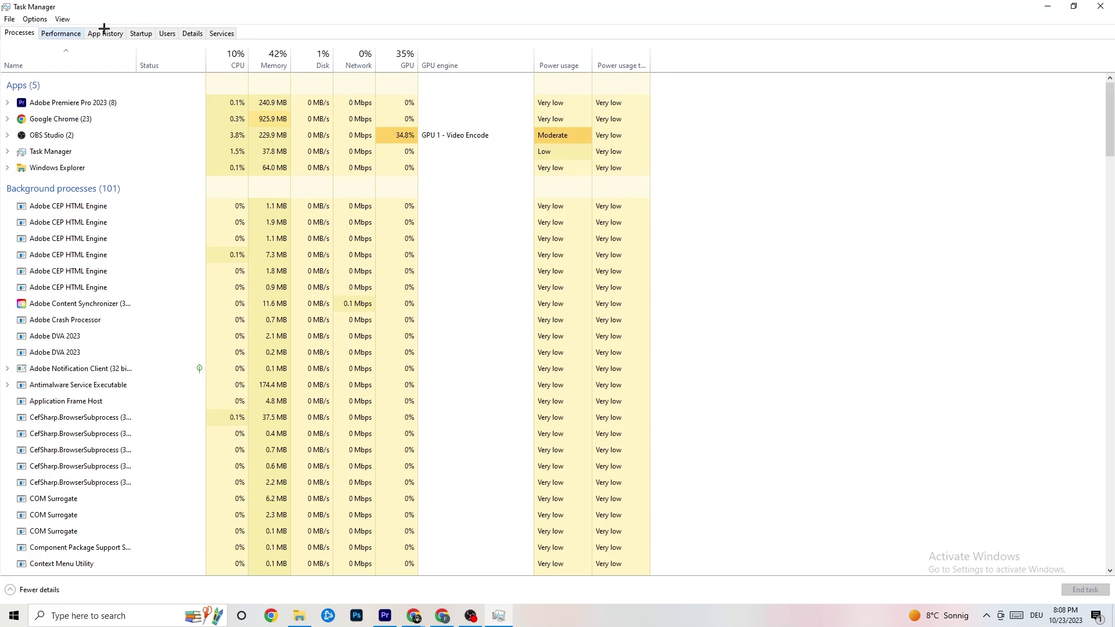
View the priority options for the Adobe Premiere Pro process in the detailed process list, and dismiss them without choosing one
{"action": "left_click", "coordinate": [197, 33]}
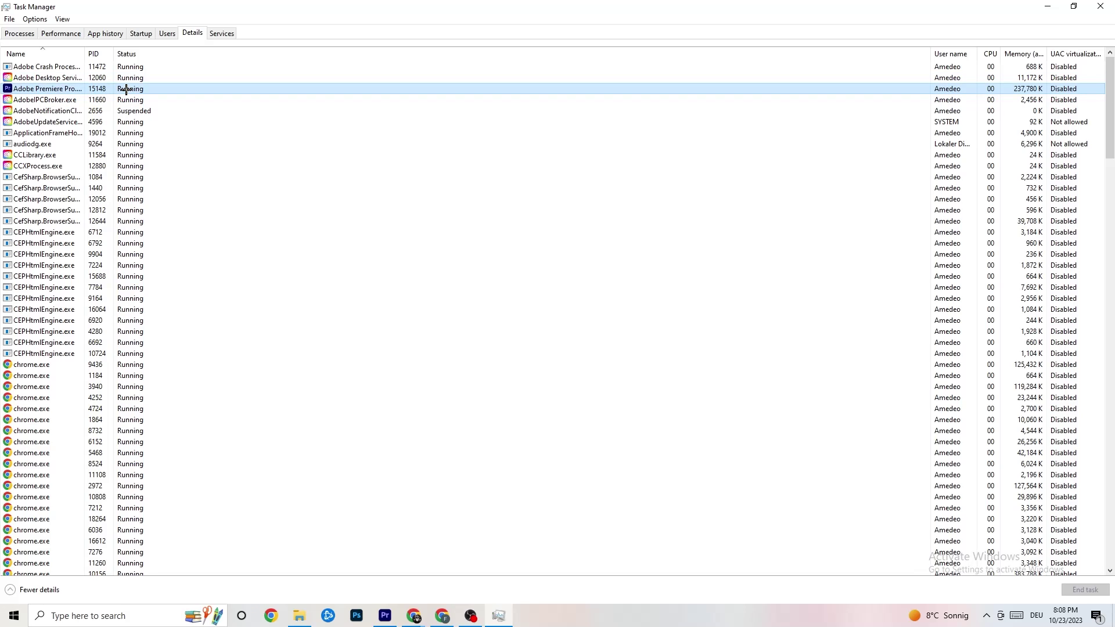
{"action": "right_click", "coordinate": [126, 89]}
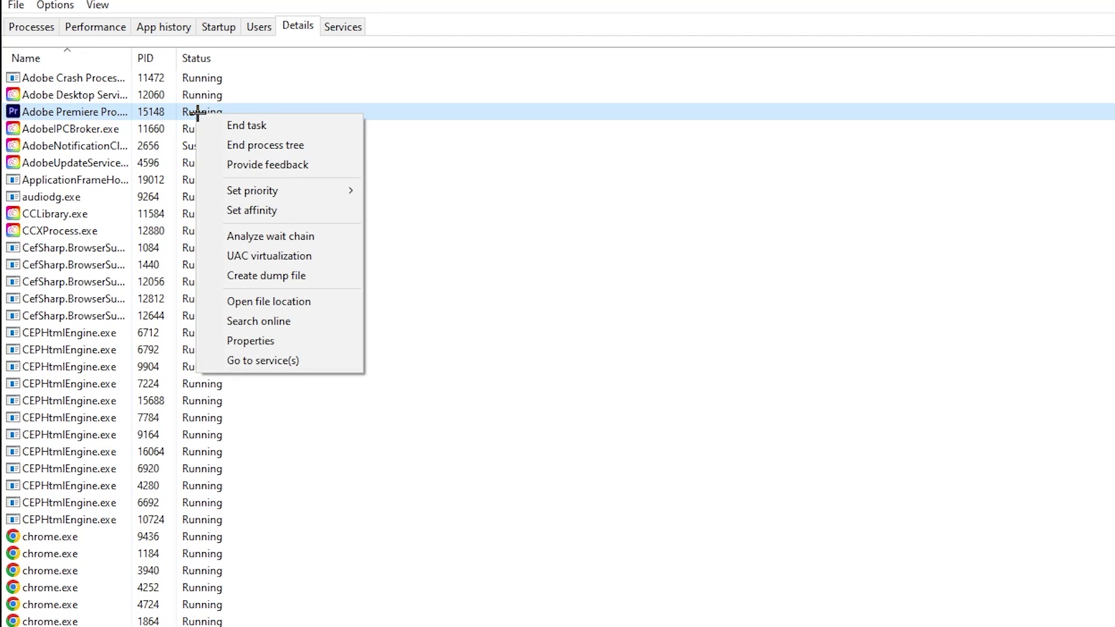
{"action": "mouse_move", "coordinate": [304, 191]}
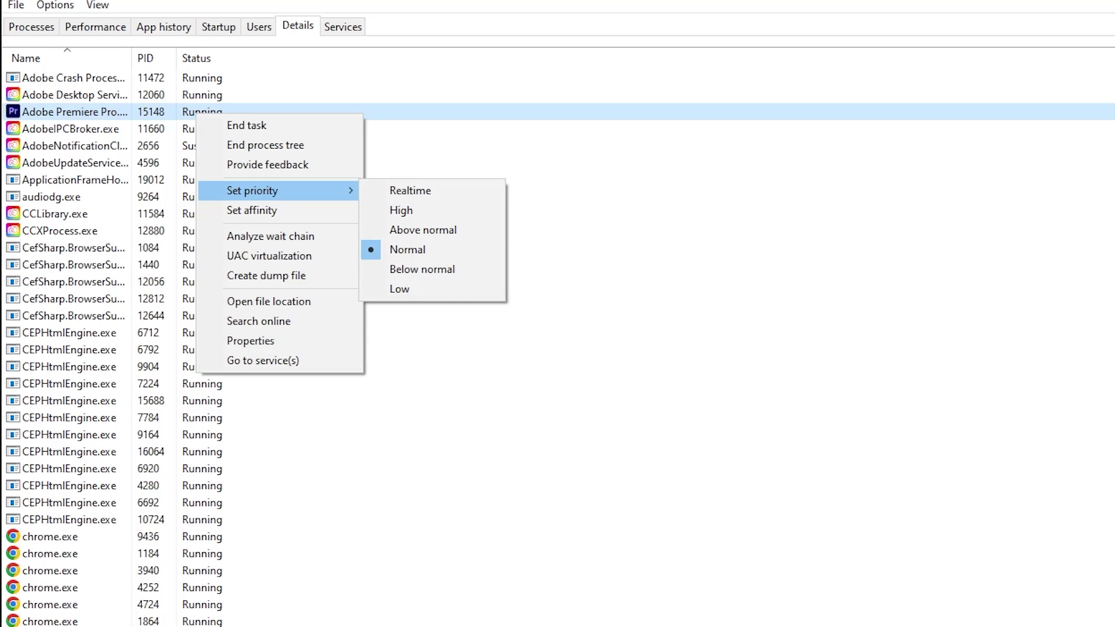
{"action": "left_click", "coordinate": [412, 79]}
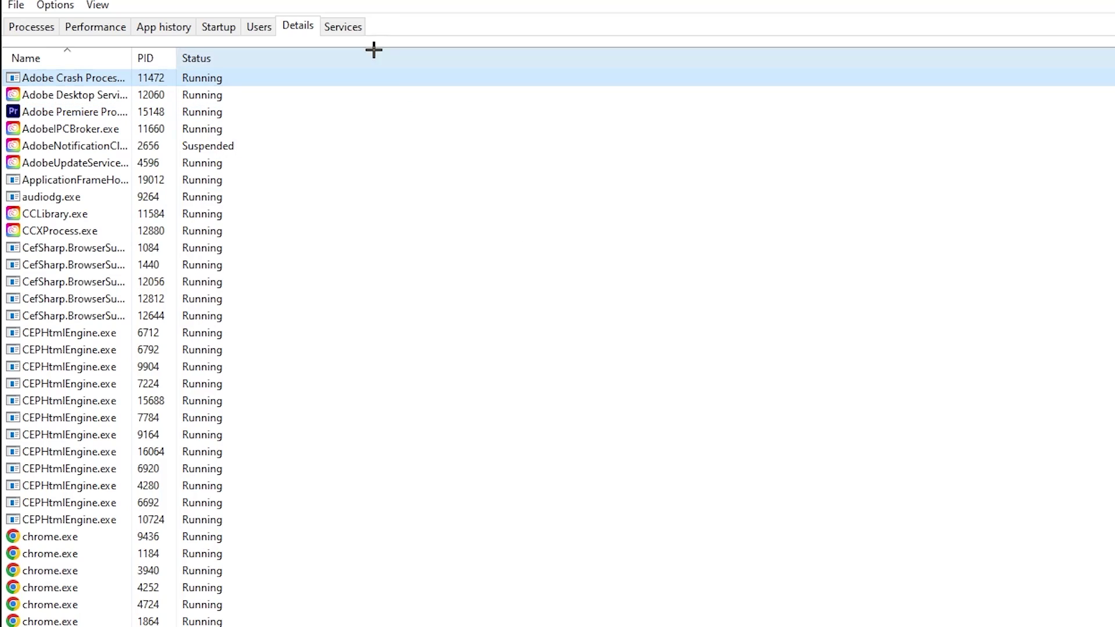
View the startup programs and the available actions for Adobe Updater Startup Utility, leaving its status as is
{"action": "left_click", "coordinate": [220, 27]}
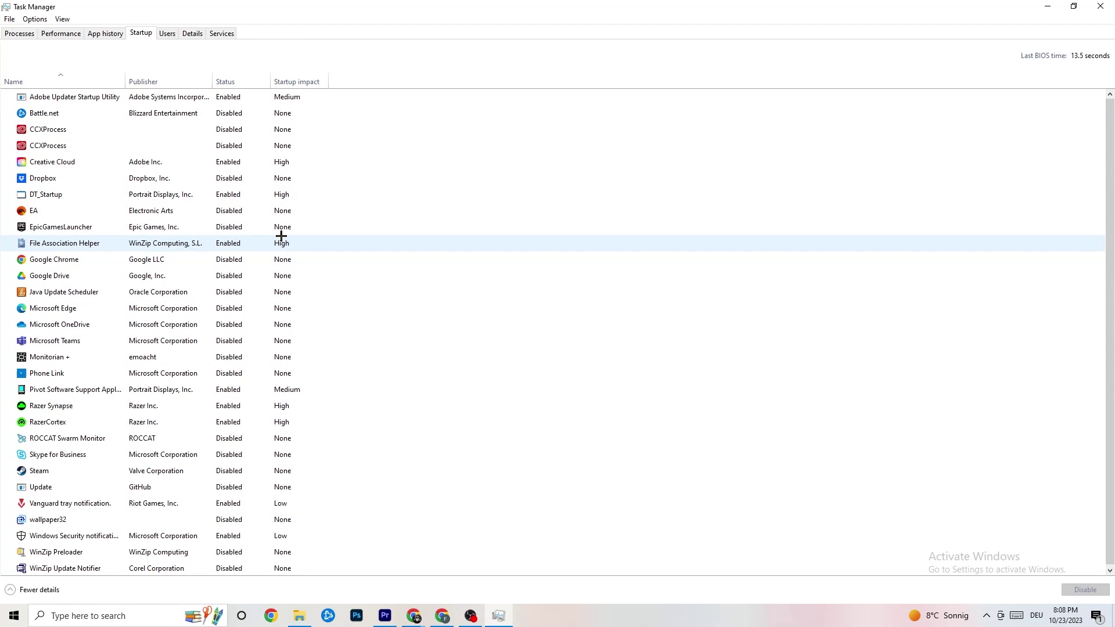
{"action": "right_click", "coordinate": [241, 103]}
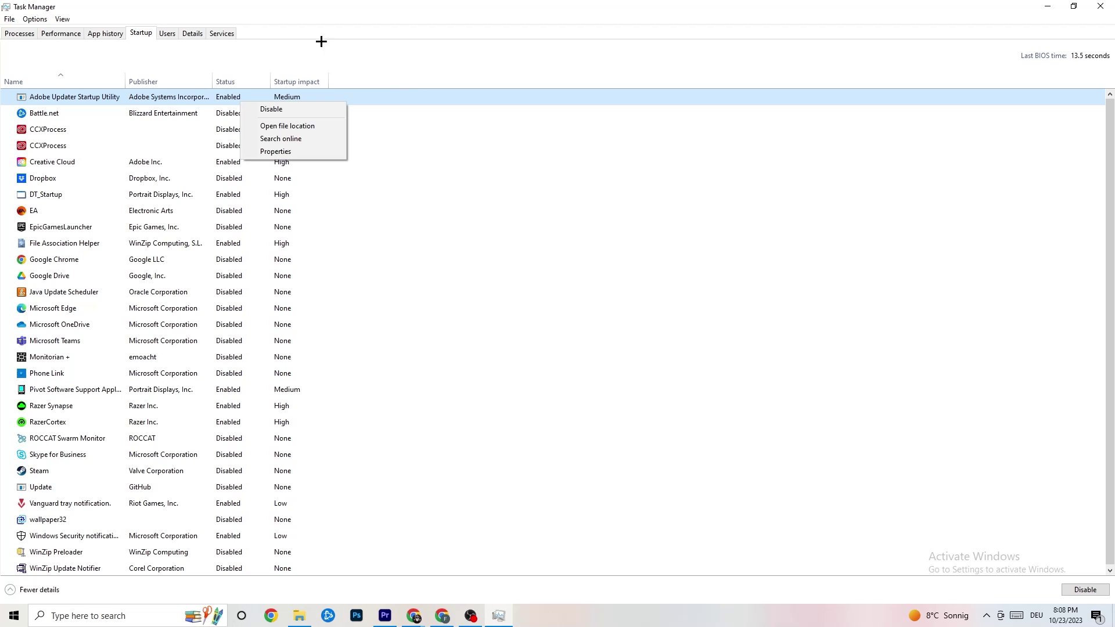
{"action": "left_click", "coordinate": [640, 41]}
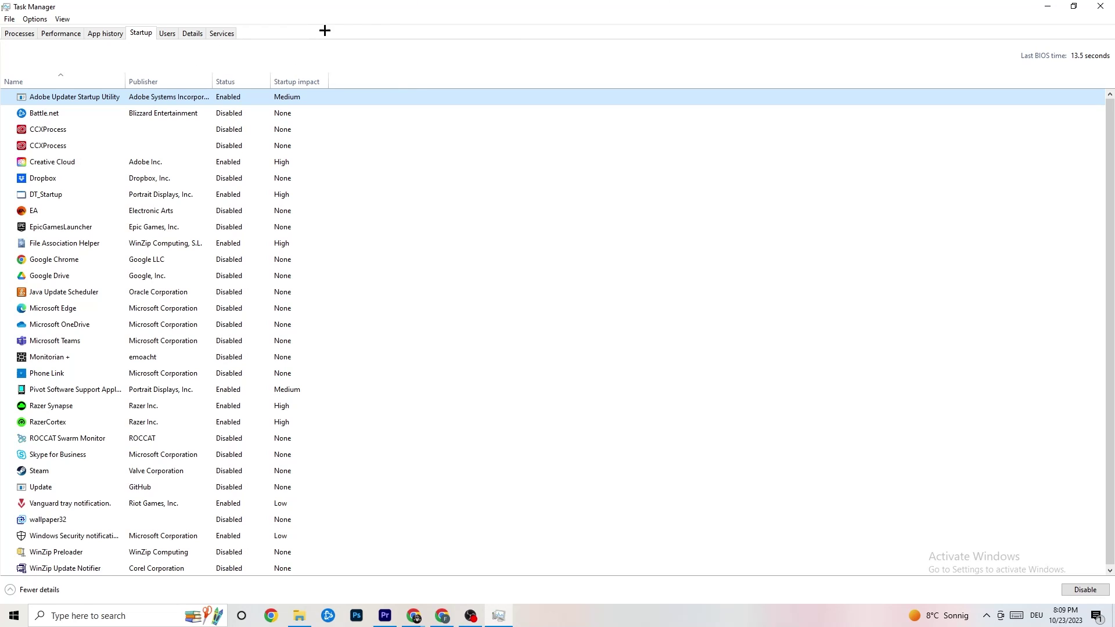
Close Task Manager and open the System display settings in Windows Settings to review the available options
{"action": "left_click", "coordinate": [1101, 6]}
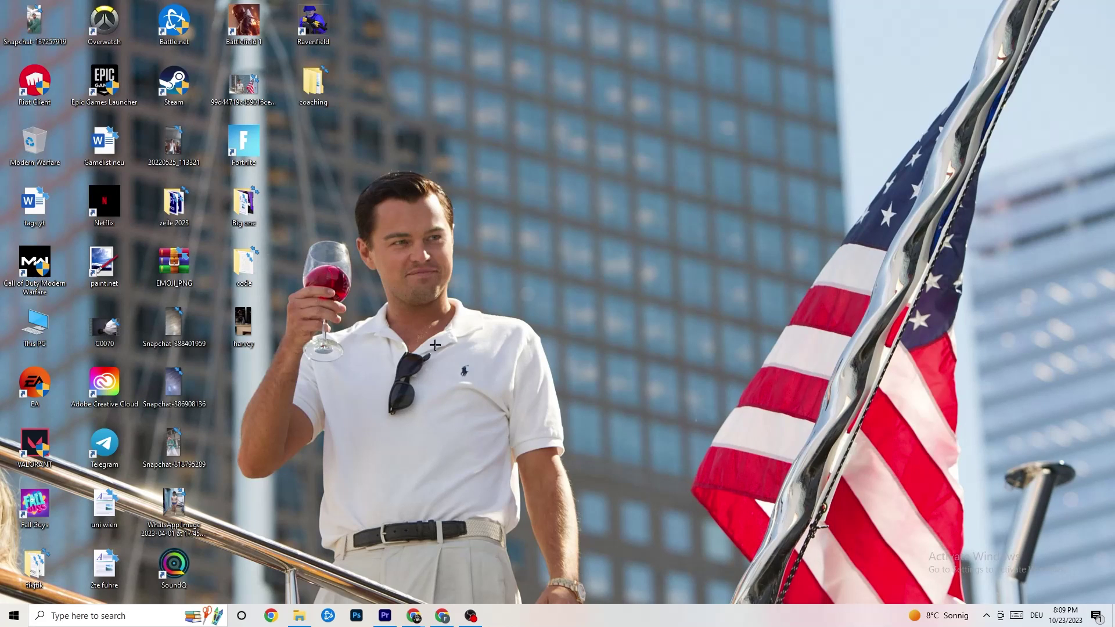
{"action": "left_click", "coordinate": [14, 615]}
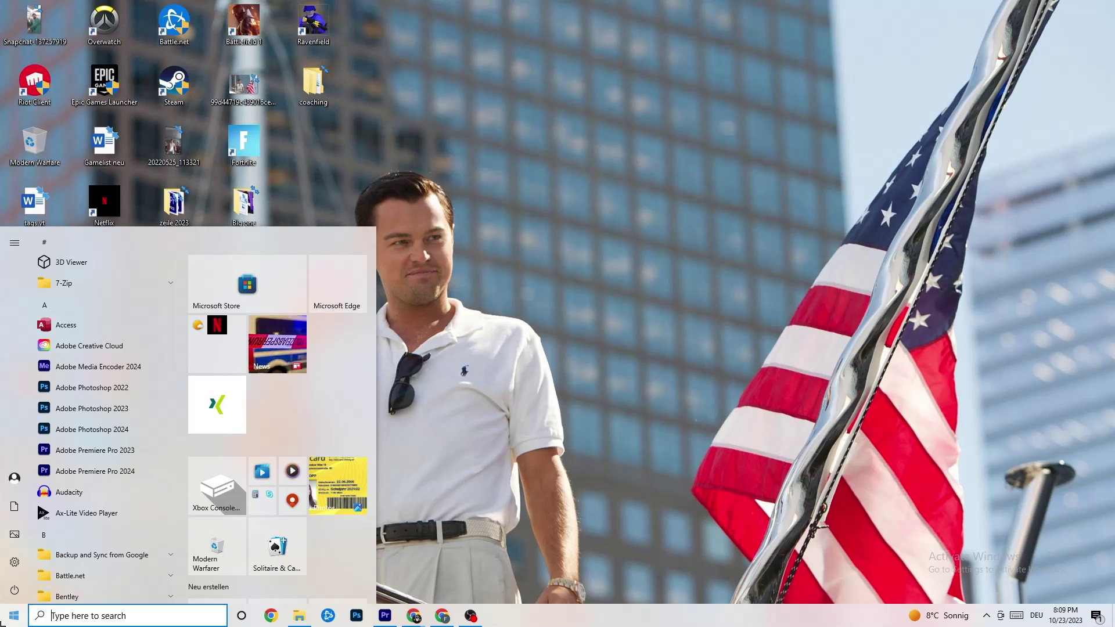
{"action": "left_click", "coordinate": [14, 564]}
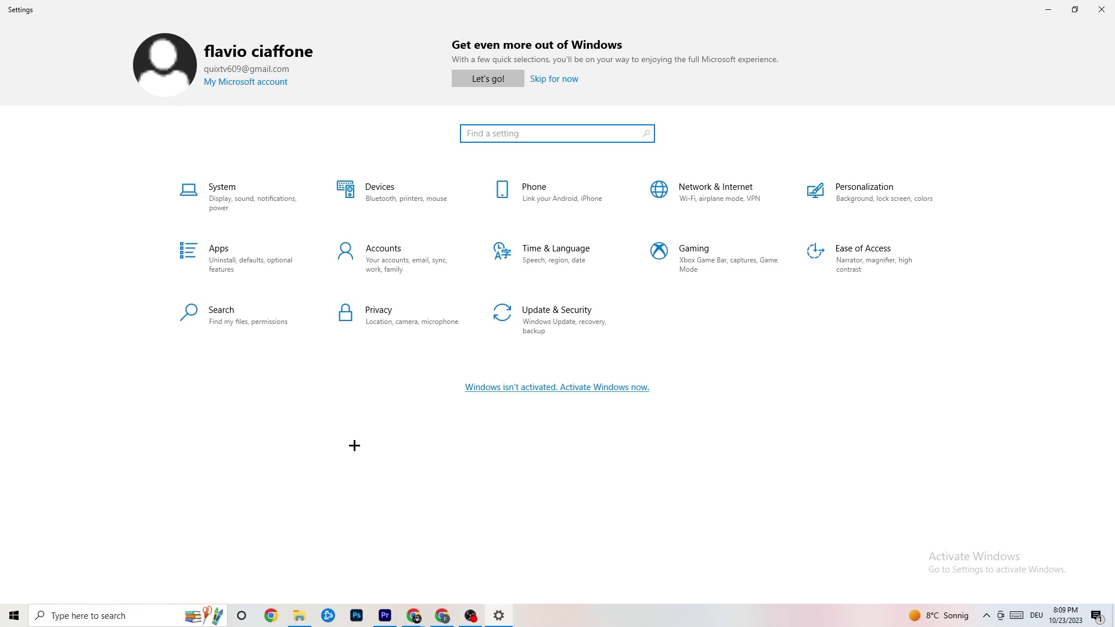
{"action": "left_click", "coordinate": [262, 199]}
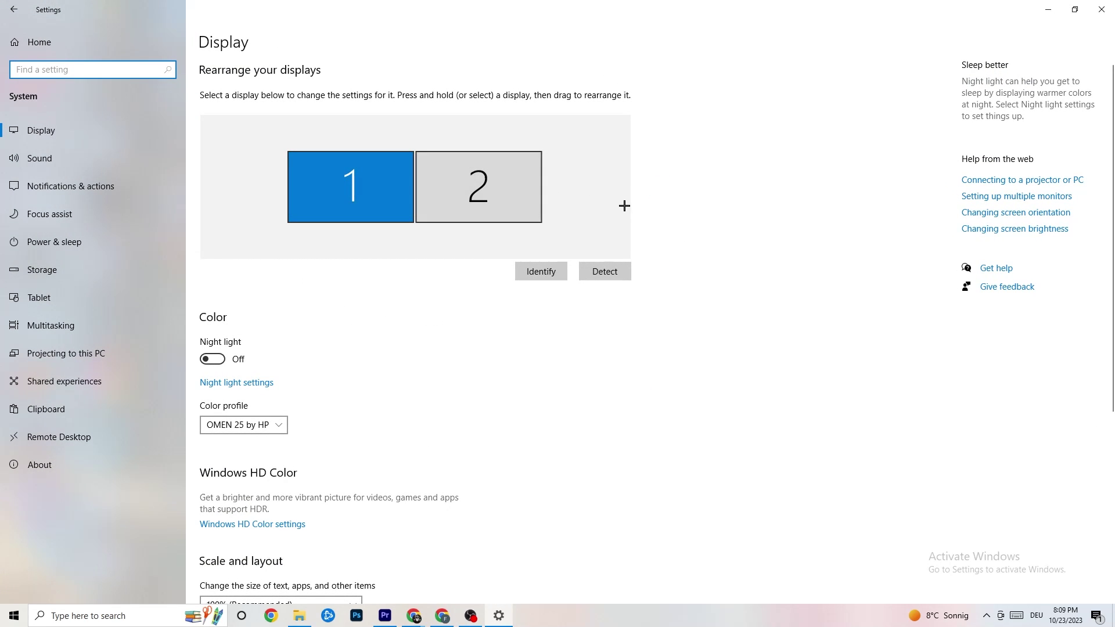
{"action": "scroll", "coordinate": [626, 221], "scroll_direction": "down", "scroll_amount": 4}
{"action": "scroll", "coordinate": [627, 226], "scroll_direction": "up", "scroll_amount": 4}
{"action": "scroll", "coordinate": [447, 247], "scroll_direction": "down", "scroll_amount": 4}
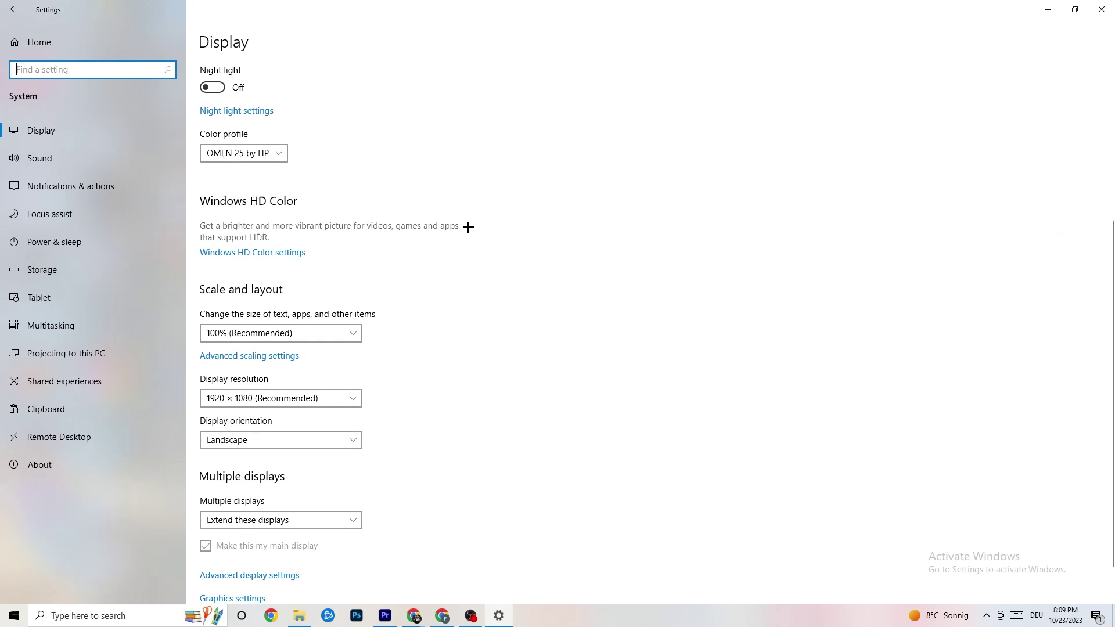
Check the display scale and resolution options, keeping 100% (Recommended) as the scale and leaving the resolution as is
{"action": "left_click", "coordinate": [350, 333]}
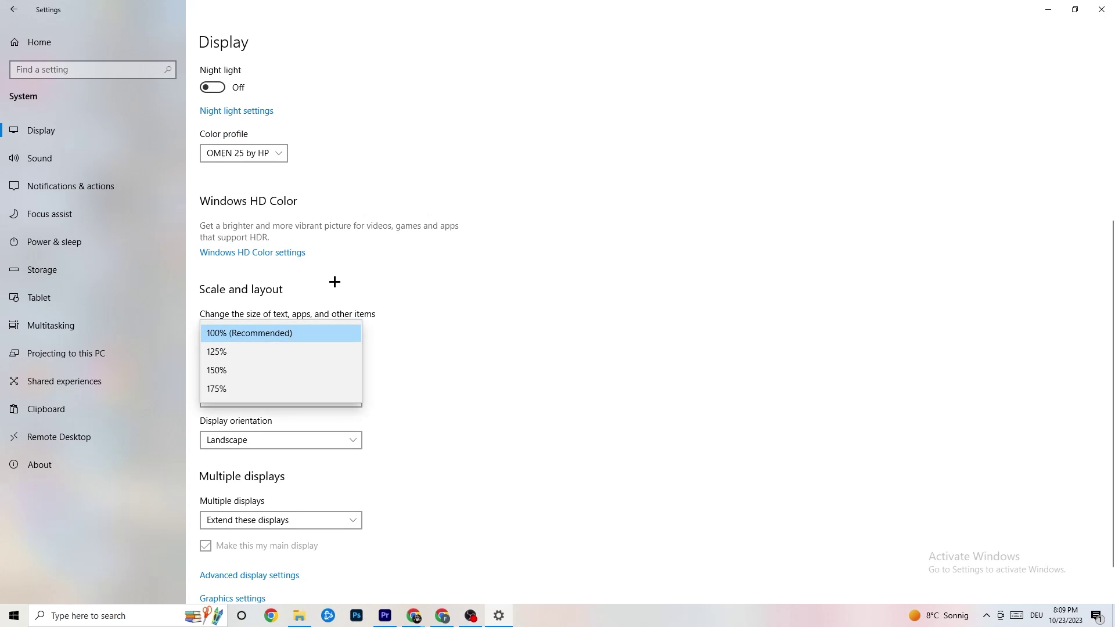
{"action": "left_click", "coordinate": [287, 337]}
{"action": "left_click", "coordinate": [287, 339]}
{"action": "left_click", "coordinate": [546, 287]}
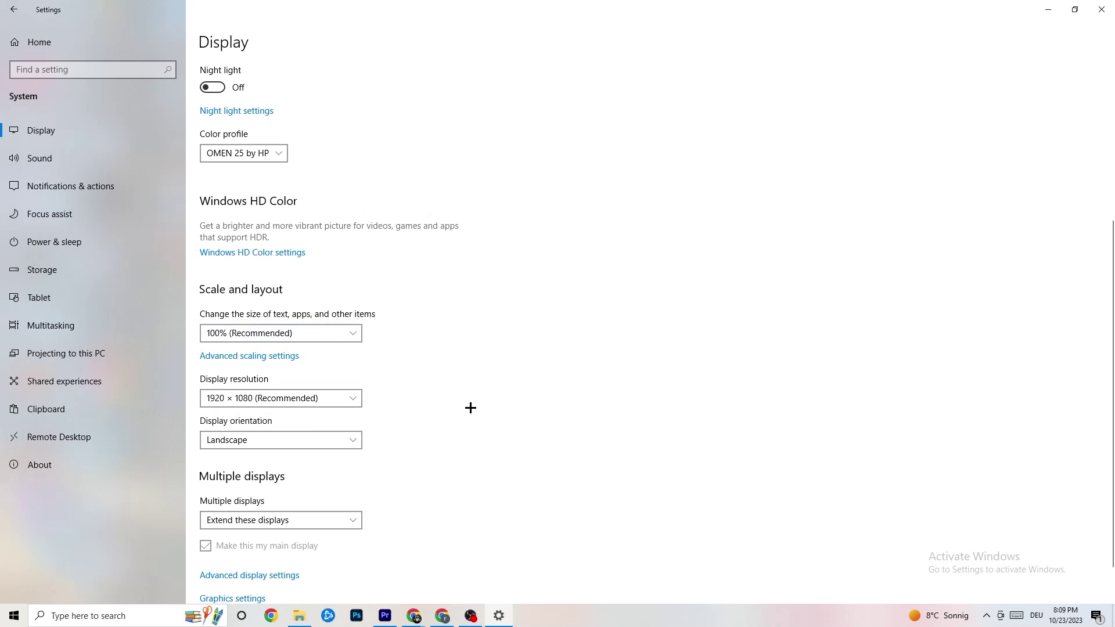
{"action": "left_click", "coordinate": [334, 404]}
{"action": "left_click", "coordinate": [400, 378]}
{"action": "scroll", "coordinate": [485, 322], "scroll_direction": "down", "scroll_amount": 1}
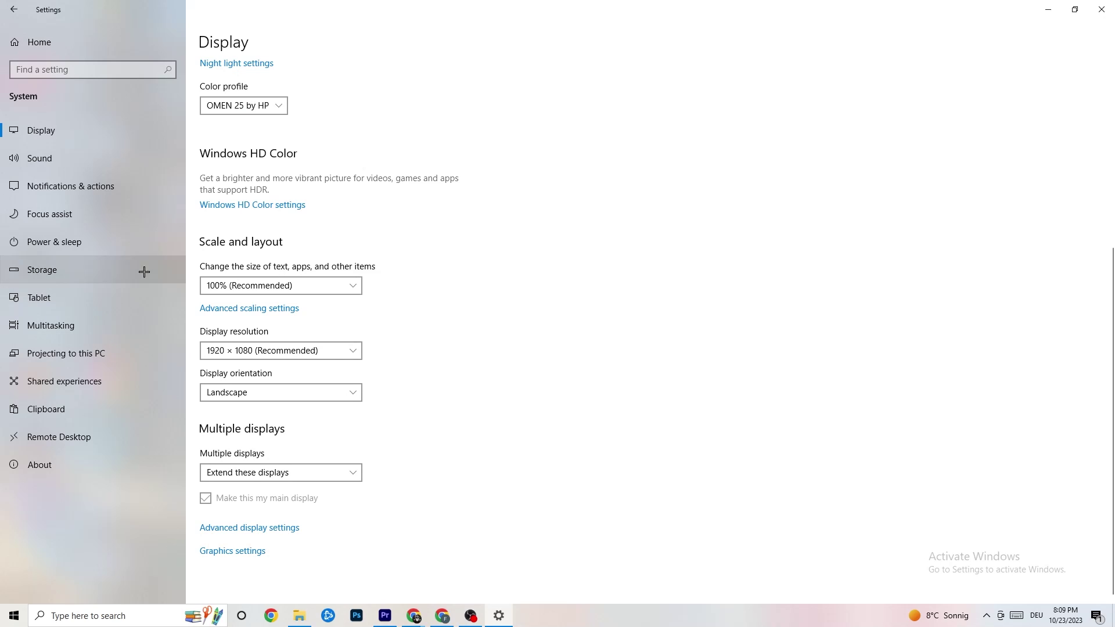
View the available power plans in the additional power settings, and close them without switching plans
{"action": "left_click", "coordinate": [110, 242]}
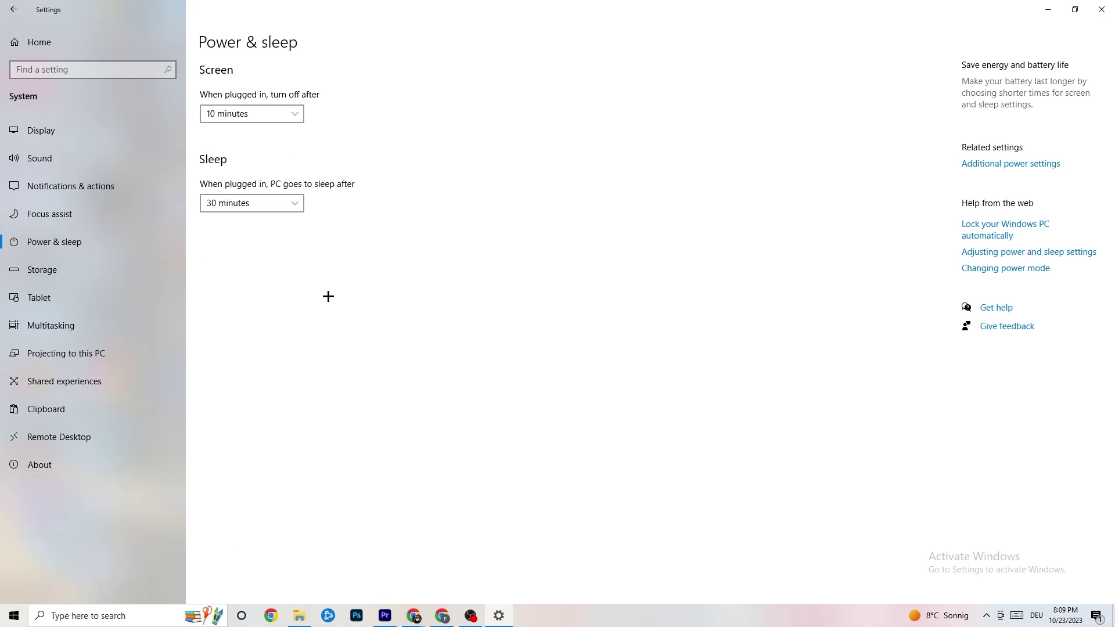
{"action": "left_click", "coordinate": [1000, 164]}
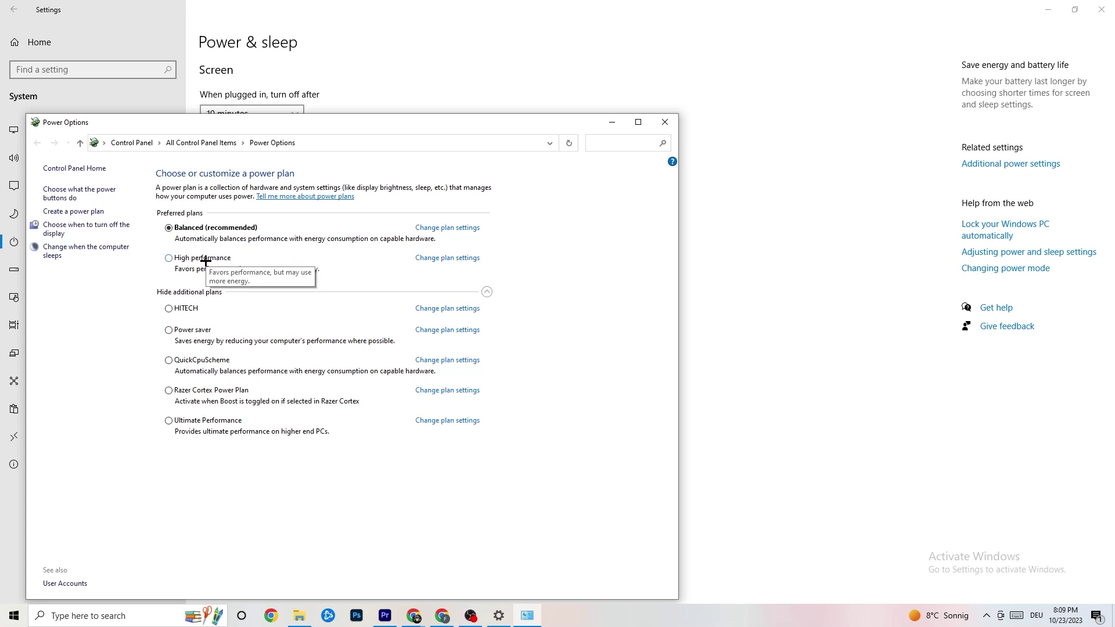
{"action": "left_click", "coordinate": [665, 123]}
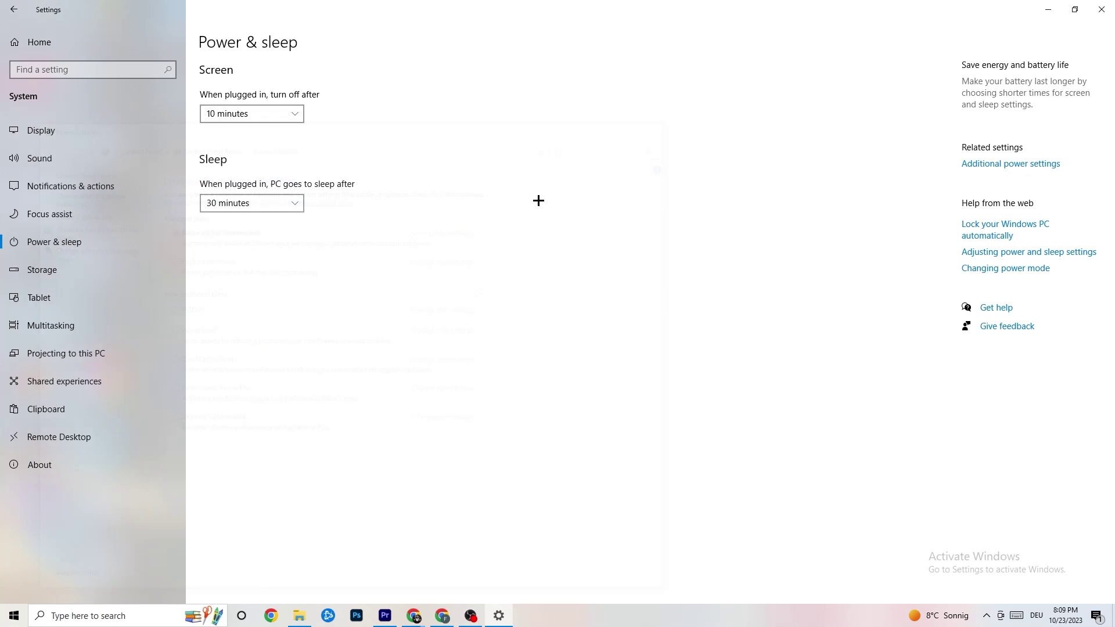
Review the Storage Sense configuration and its run frequency options without changing them, and return to the Settings home page
{"action": "left_click", "coordinate": [72, 277]}
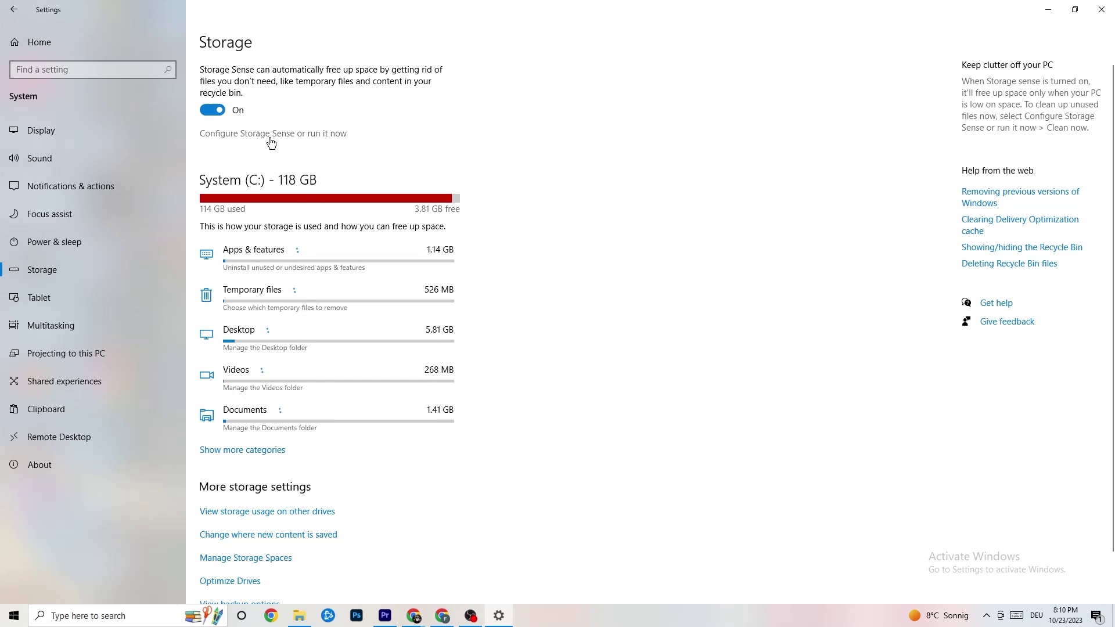
{"action": "left_click", "coordinate": [308, 136]}
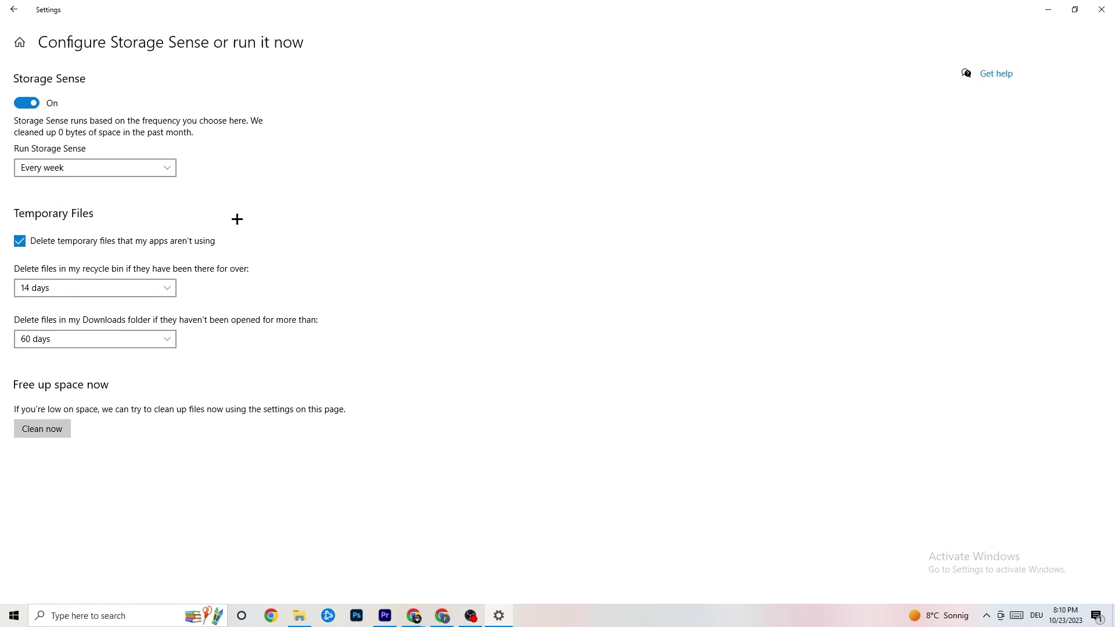
{"action": "left_click", "coordinate": [169, 167]}
{"action": "left_click", "coordinate": [347, 167]}
{"action": "left_click", "coordinate": [18, 12]}
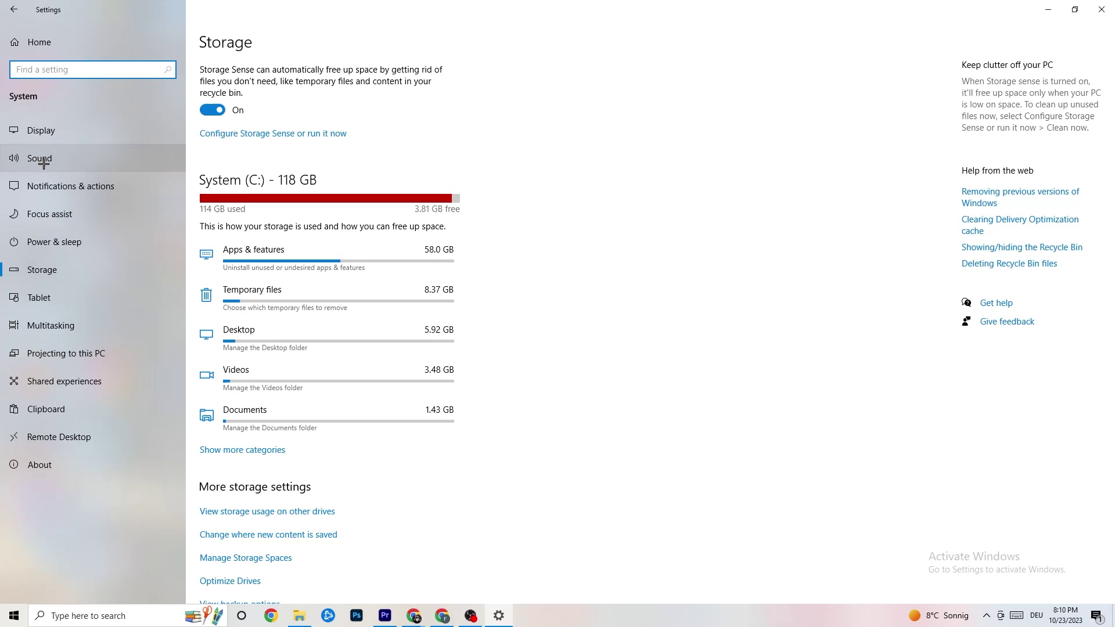
{"action": "left_click", "coordinate": [3, 5]}
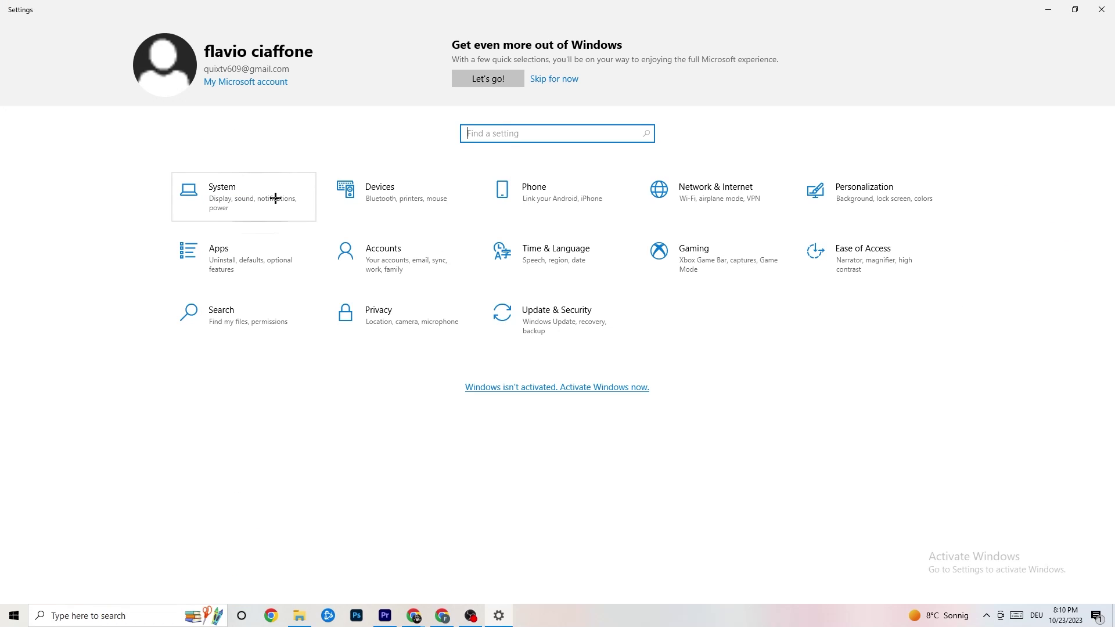
Review the Xbox Game Bar, Captures and Game Mode pages in the Gaming settings
{"action": "left_click", "coordinate": [714, 275]}
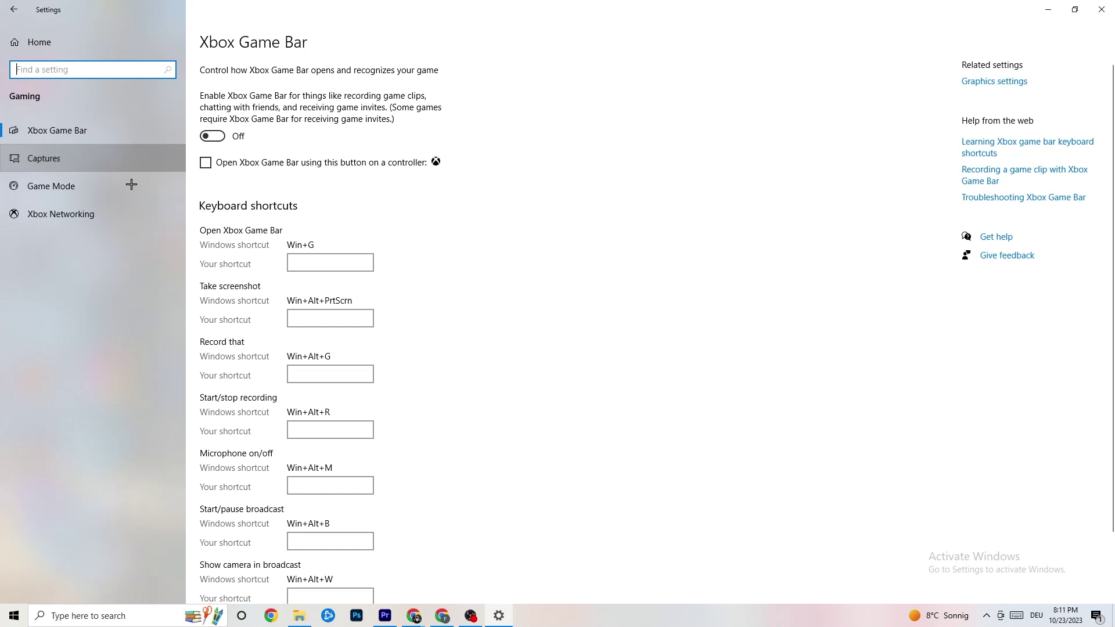
{"action": "left_click", "coordinate": [107, 157]}
{"action": "scroll", "coordinate": [389, 247], "scroll_direction": "down", "scroll_amount": 3}
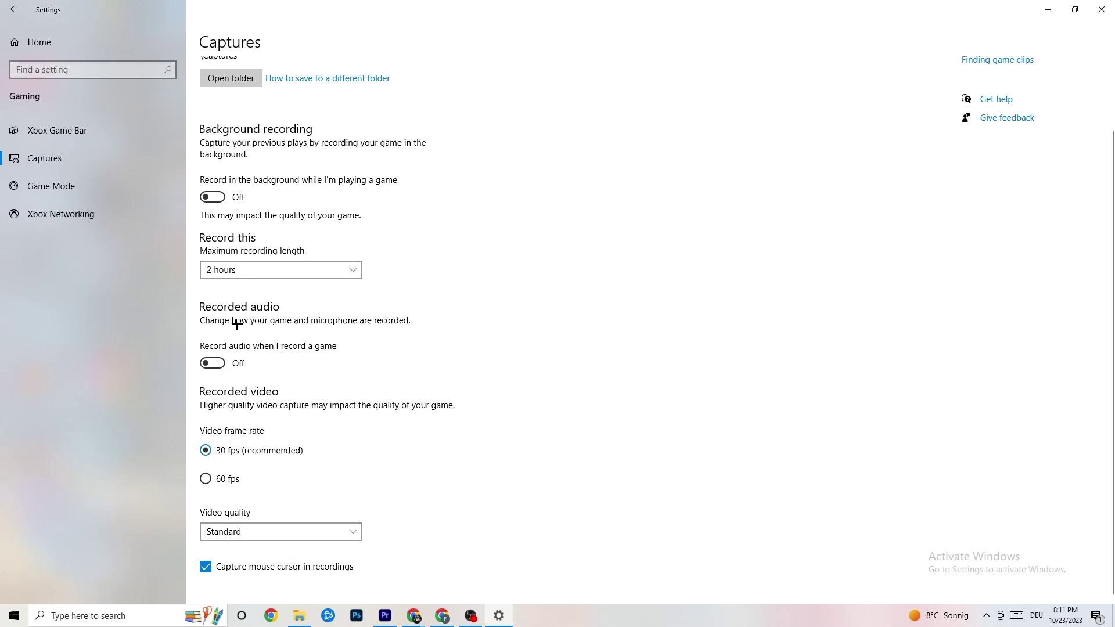
{"action": "left_click", "coordinate": [75, 185]}
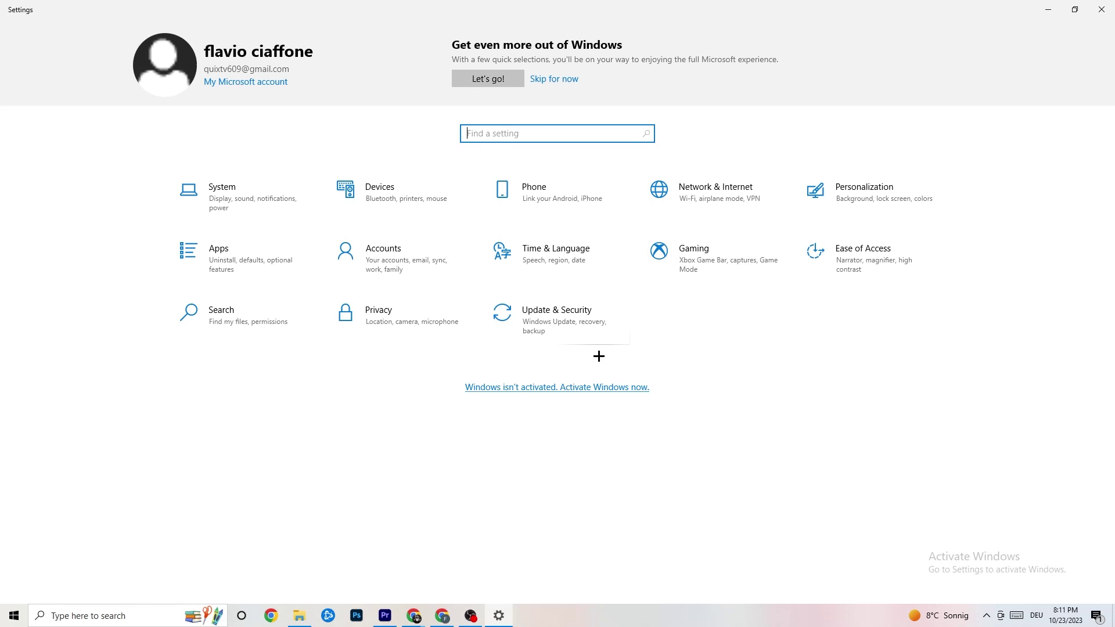
Check the Windows Update status and the Troubleshoot page under Update & Security, and close Settings
{"action": "left_click", "coordinate": [567, 314]}
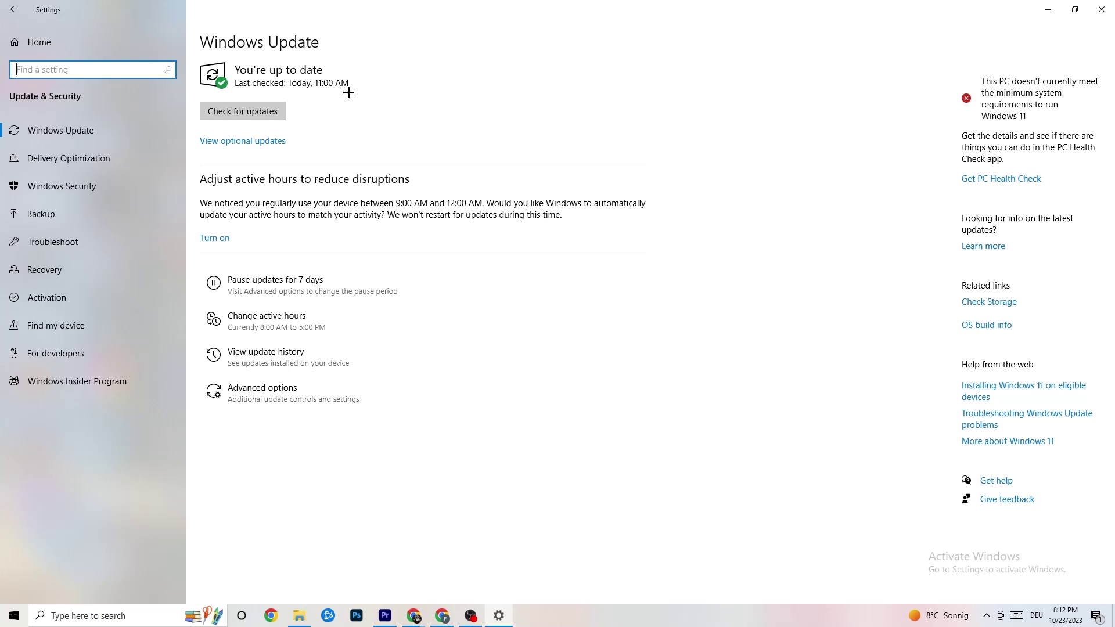
{"action": "left_click", "coordinate": [86, 129]}
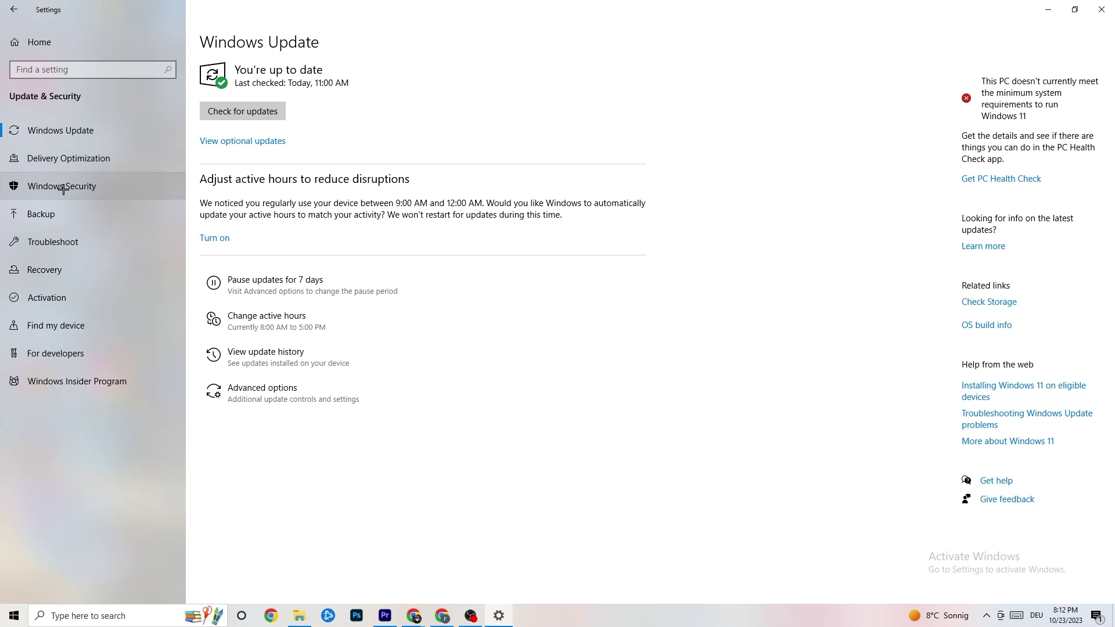
{"action": "left_click", "coordinate": [62, 239]}
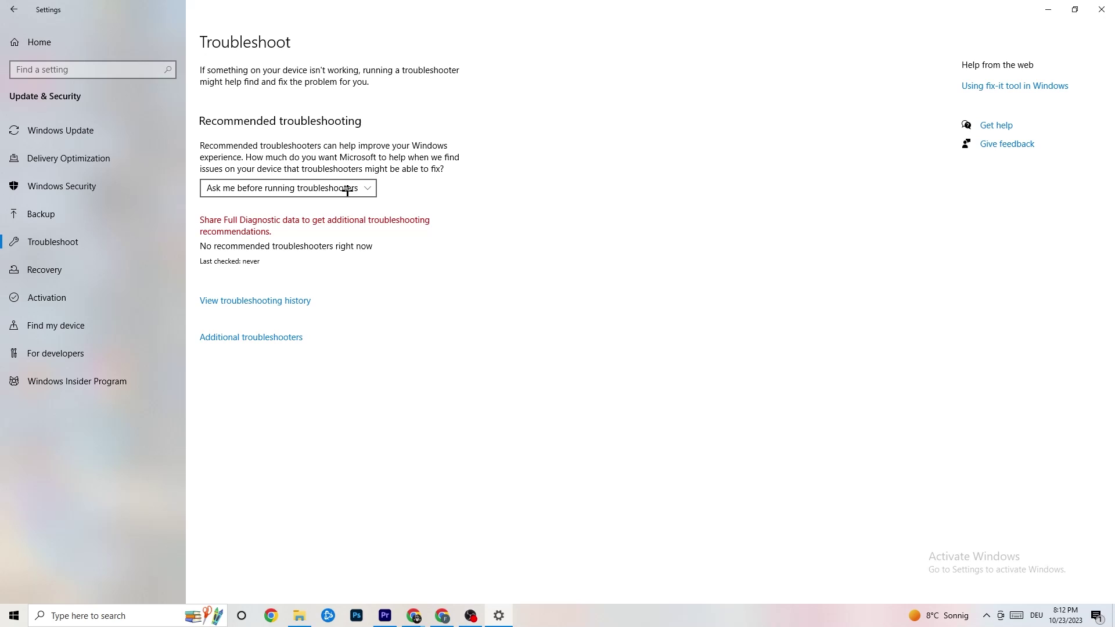
{"action": "left_click", "coordinate": [1102, 8]}
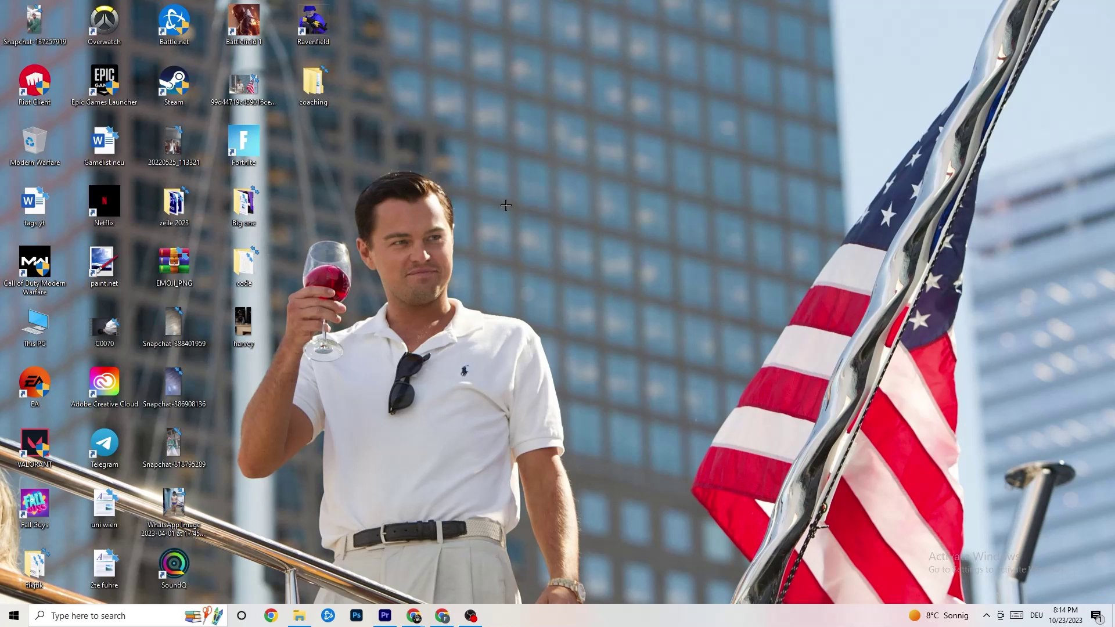
Open NVIDIA Control Panel, check the resolution settings with 1080p, 1920 × 1080 (native) selected, and close it
{"action": "right_click", "coordinate": [499, 149]}
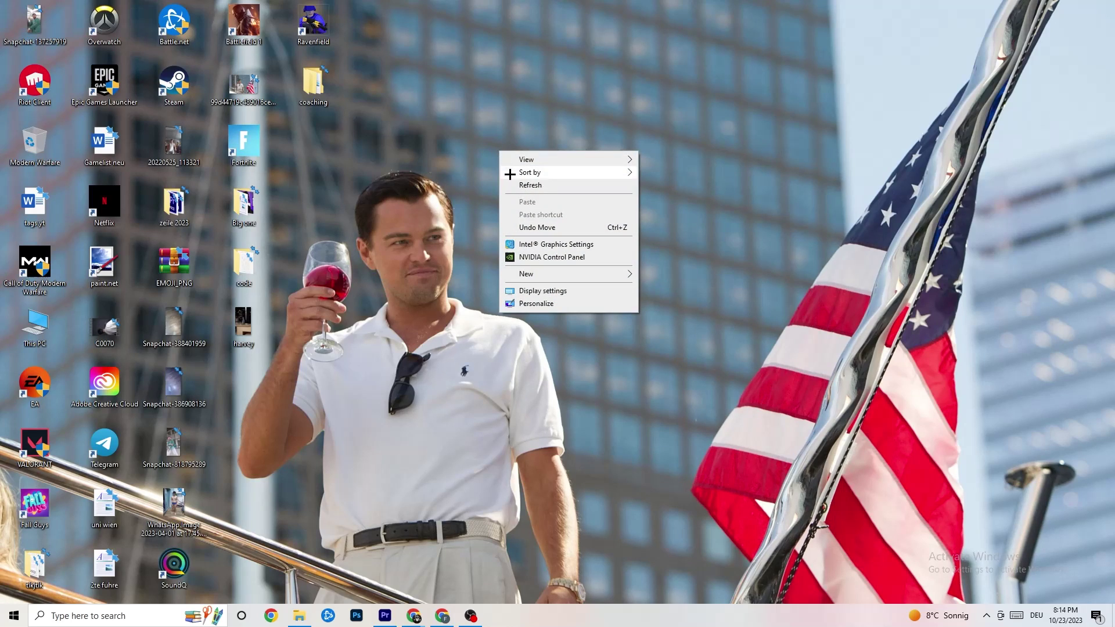
{"action": "left_click", "coordinate": [540, 258]}
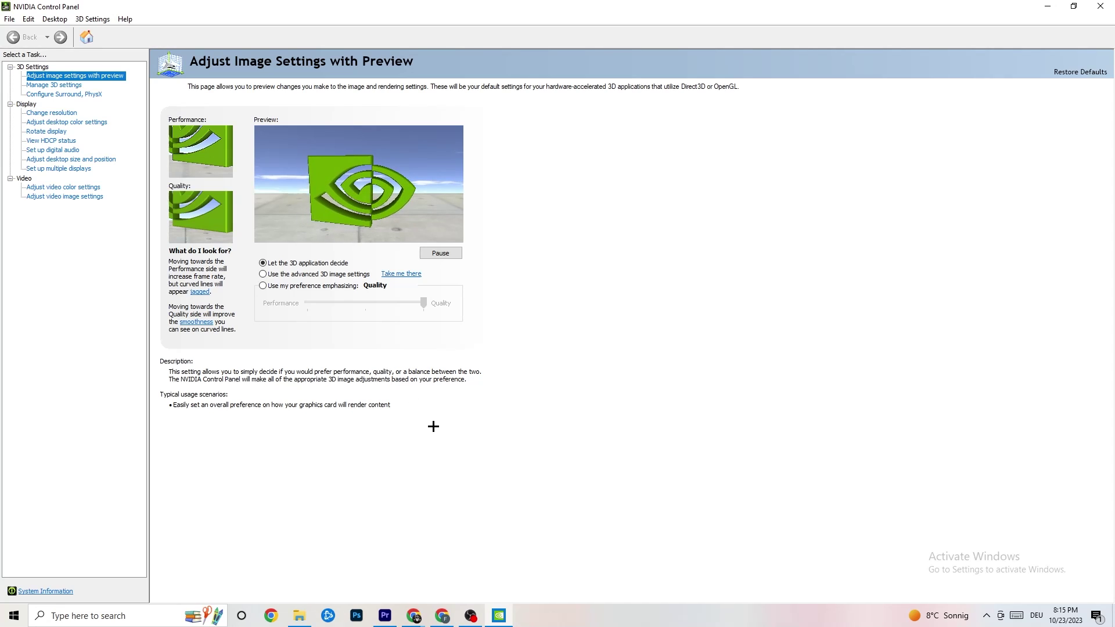
{"action": "left_click", "coordinate": [49, 115]}
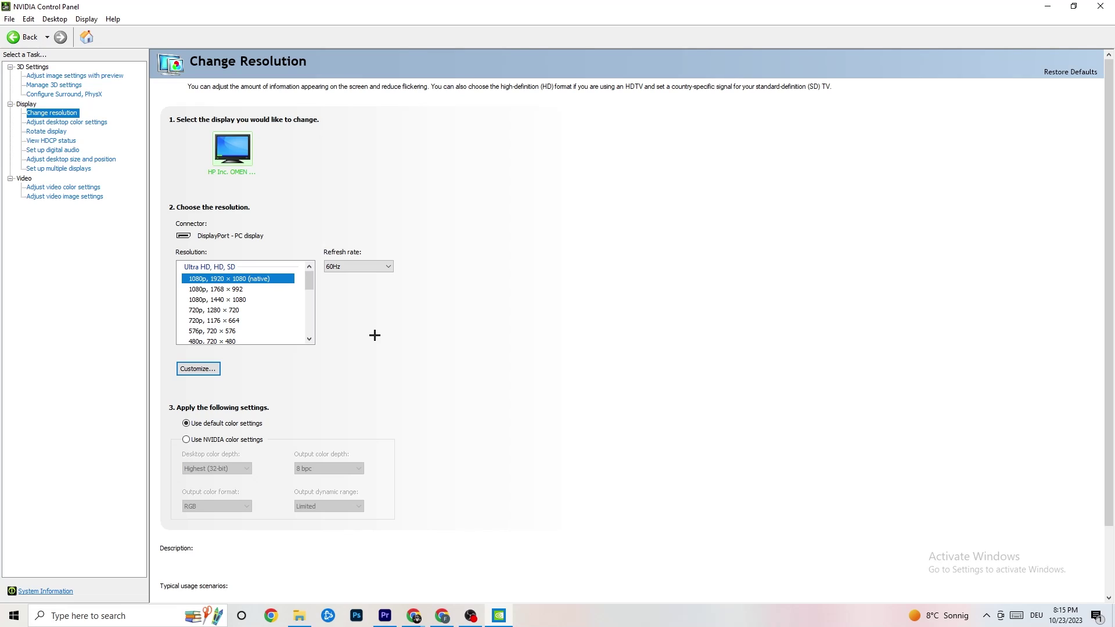
{"action": "left_click", "coordinate": [270, 281]}
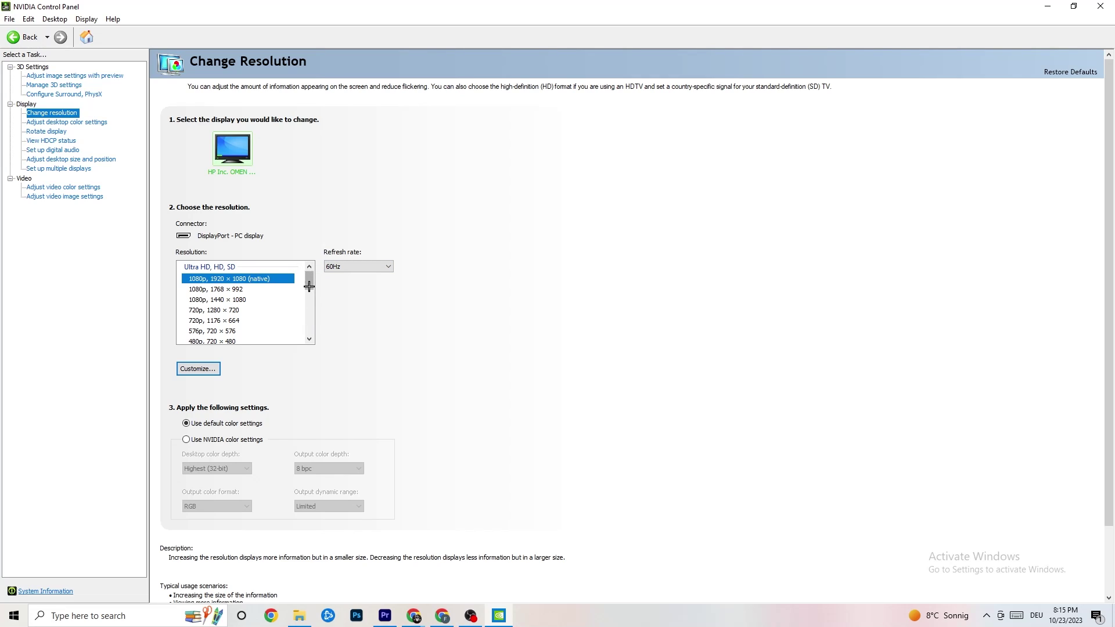
{"action": "left_click_drag", "start_coordinate": [309, 276], "coordinate": [309, 273]}
{"action": "key", "text": "alt+F4"}
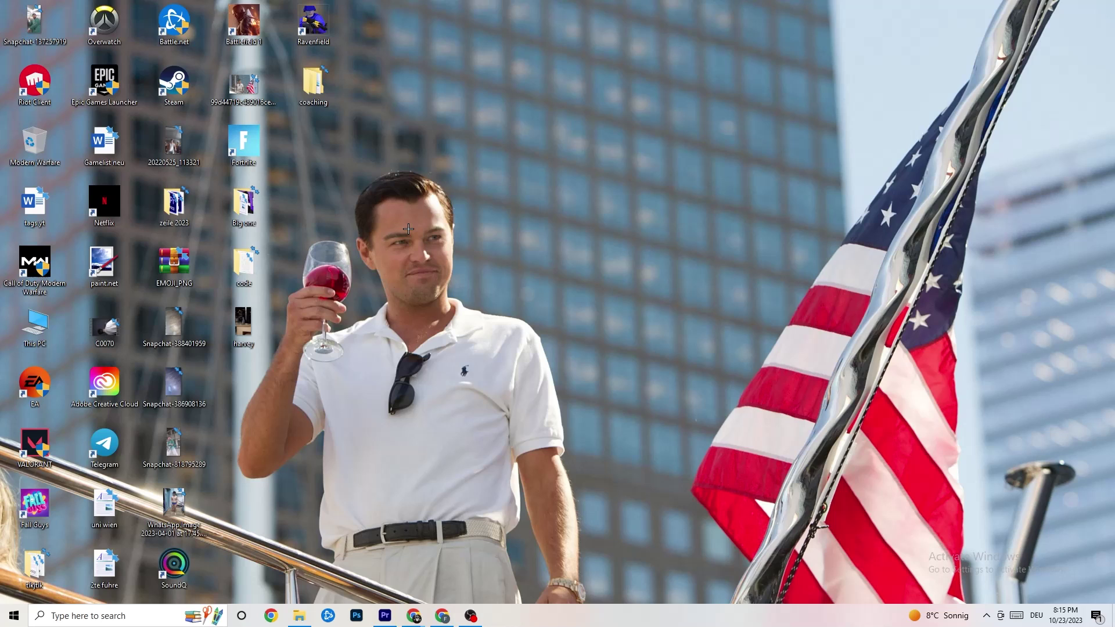
View the computer's sleep, shut down and restart options, and dismiss them without choosing one
{"action": "left_click", "coordinate": [14, 615]}
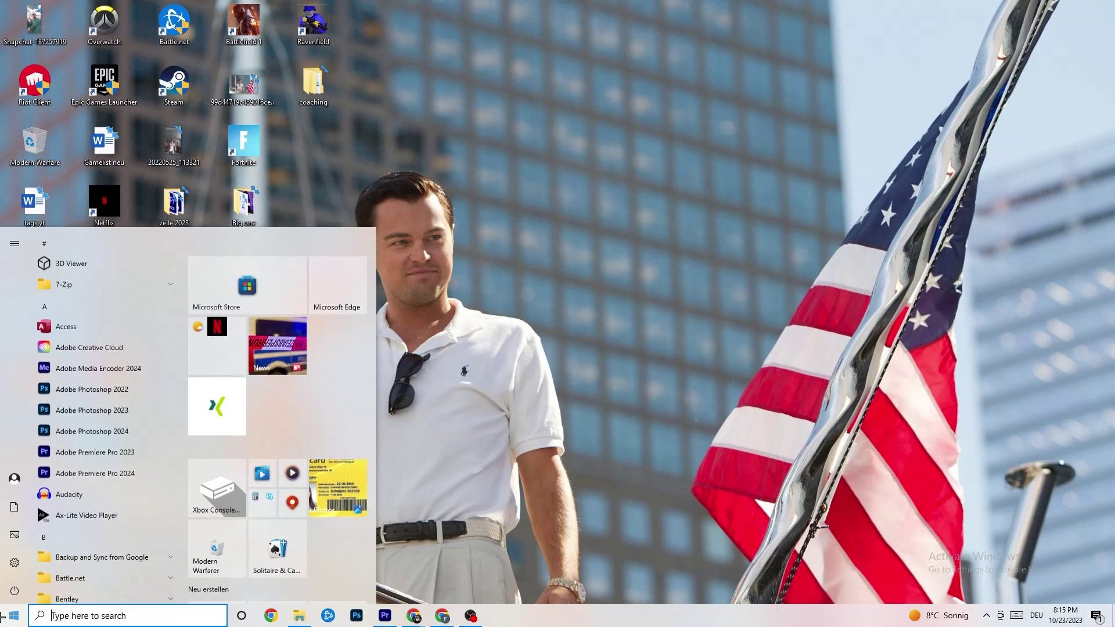
{"action": "mouse_move", "coordinate": [23, 534]}
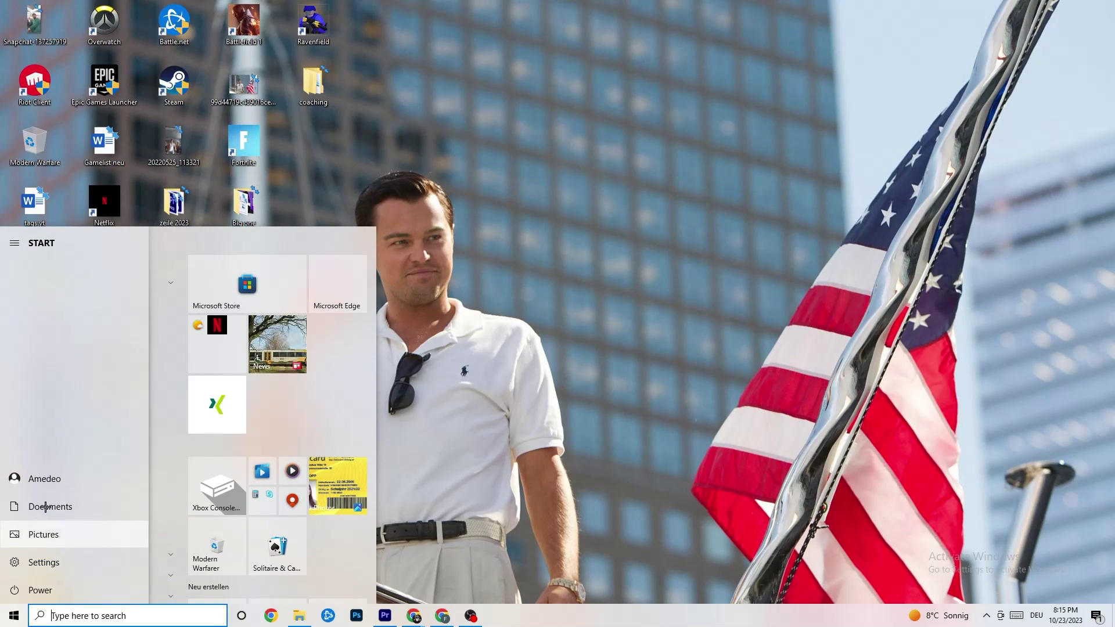
{"action": "left_click", "coordinate": [47, 589]}
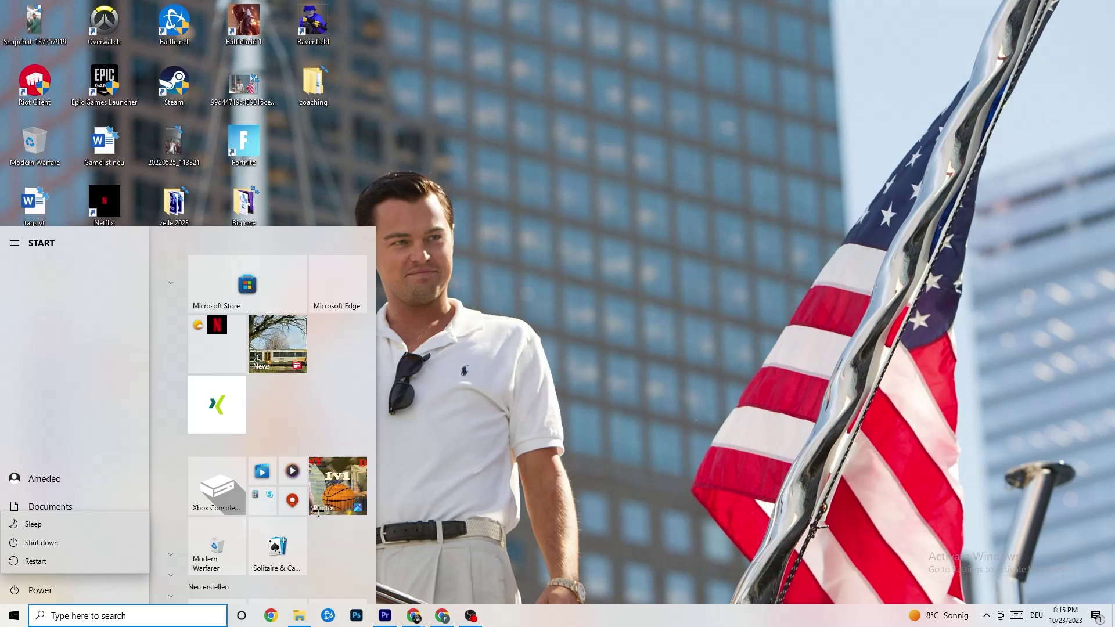
{"action": "key", "text": "Escape"}
{"action": "key", "text": "Escape"}
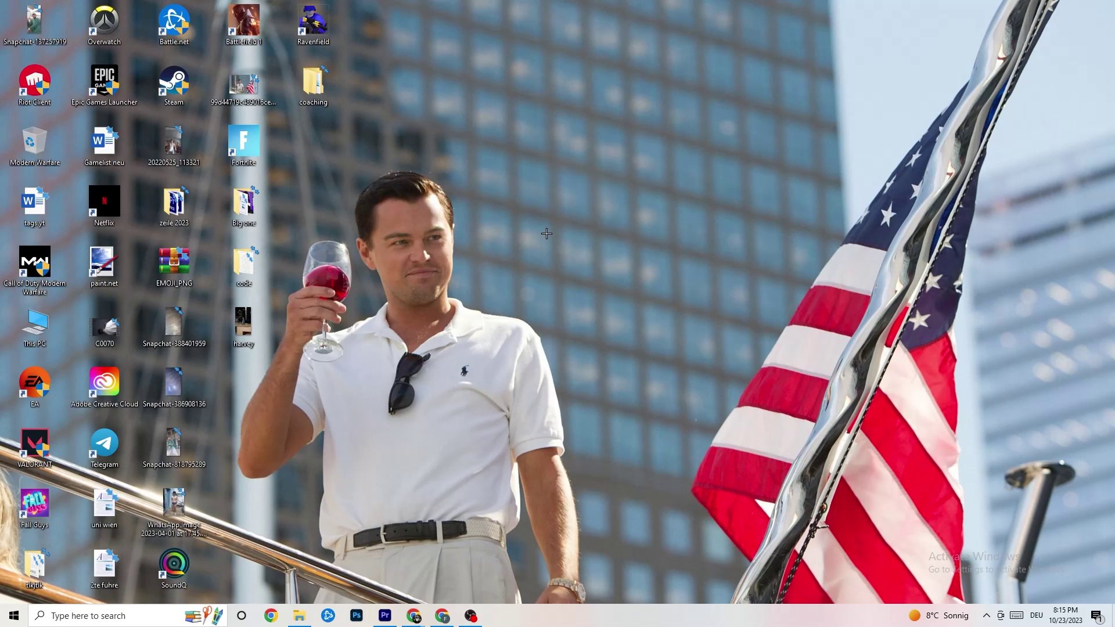